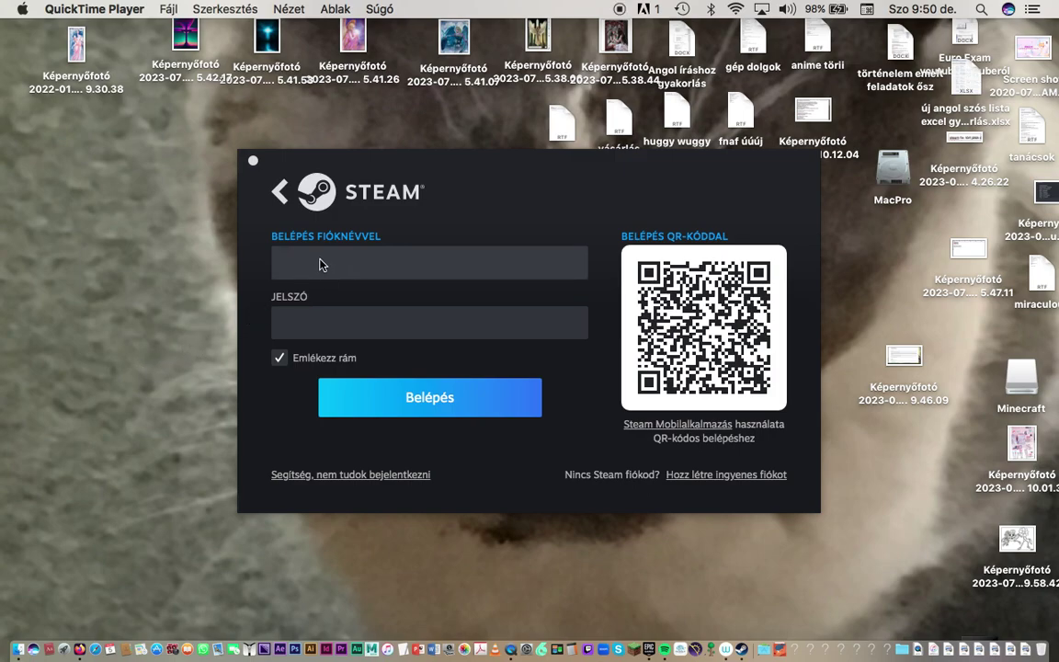
Try signing in with an account name and password, then open free account creation
{"action": "left_click", "coordinate": [304, 263]}
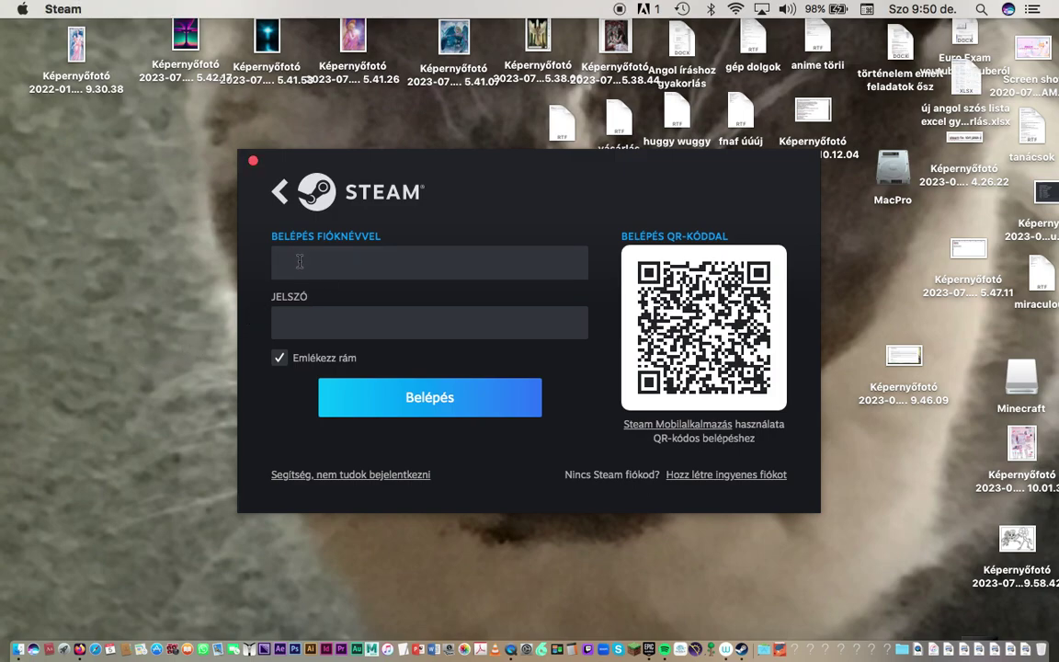
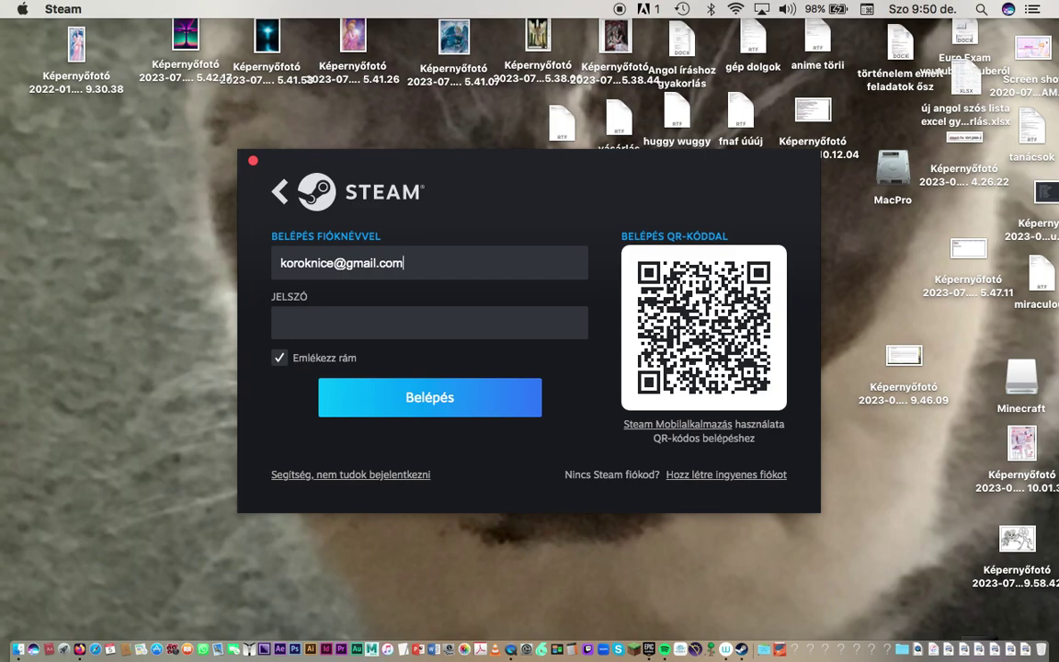
{"action": "key", "text": "Tab"}
{"action": "key", "text": "Return"}
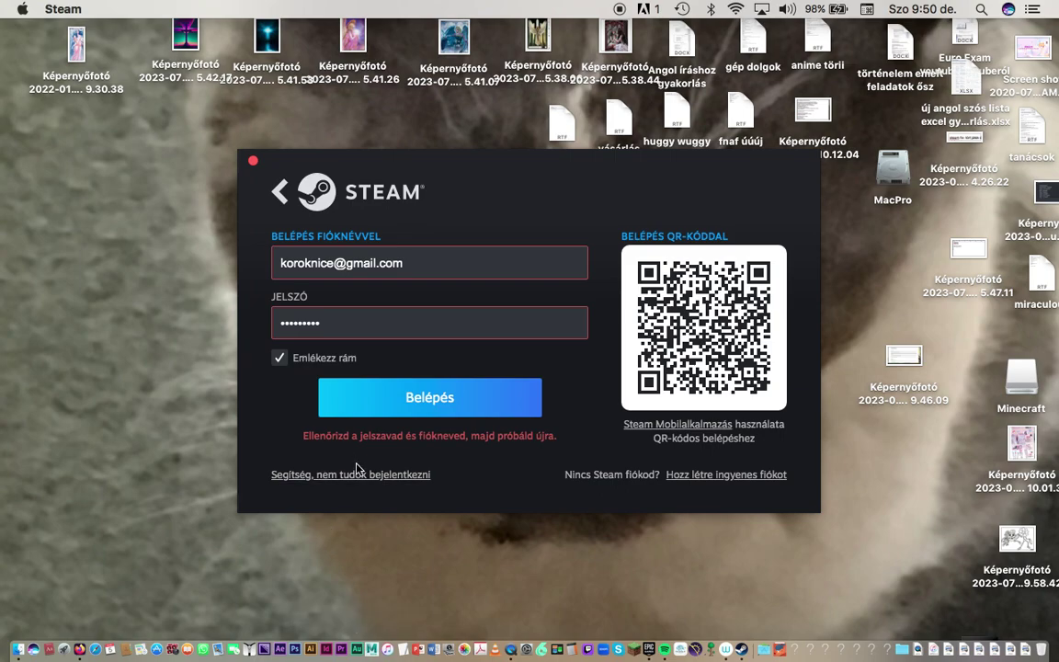
{"action": "left_click", "coordinate": [727, 475]}
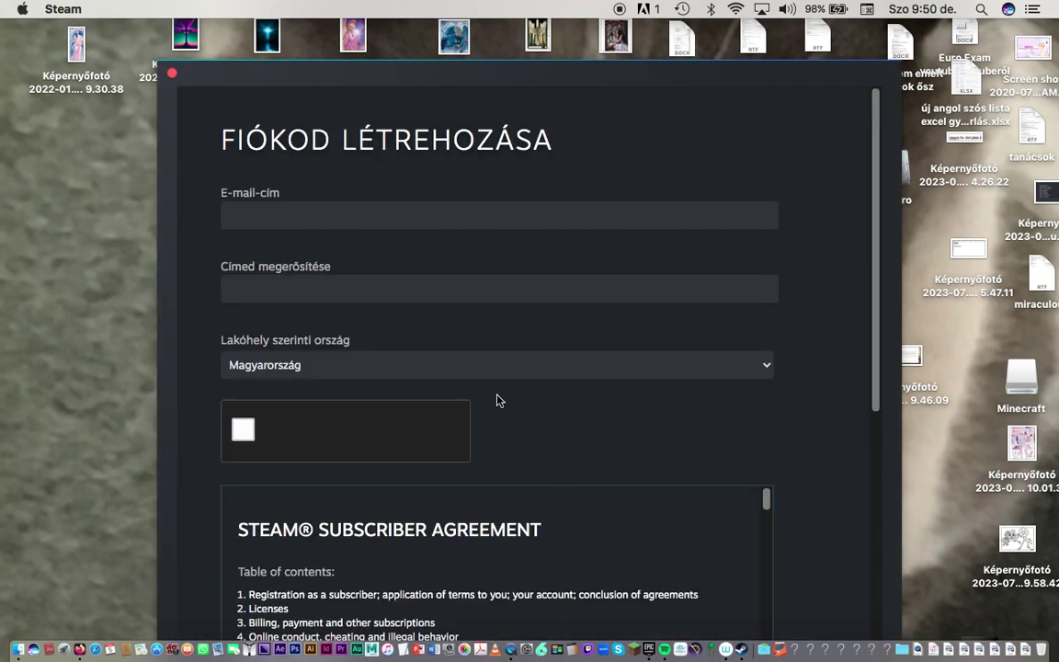
Enter the same address in the E-mail-cím and Címed megerősítése fields
{"action": "left_click", "coordinate": [294, 212]}
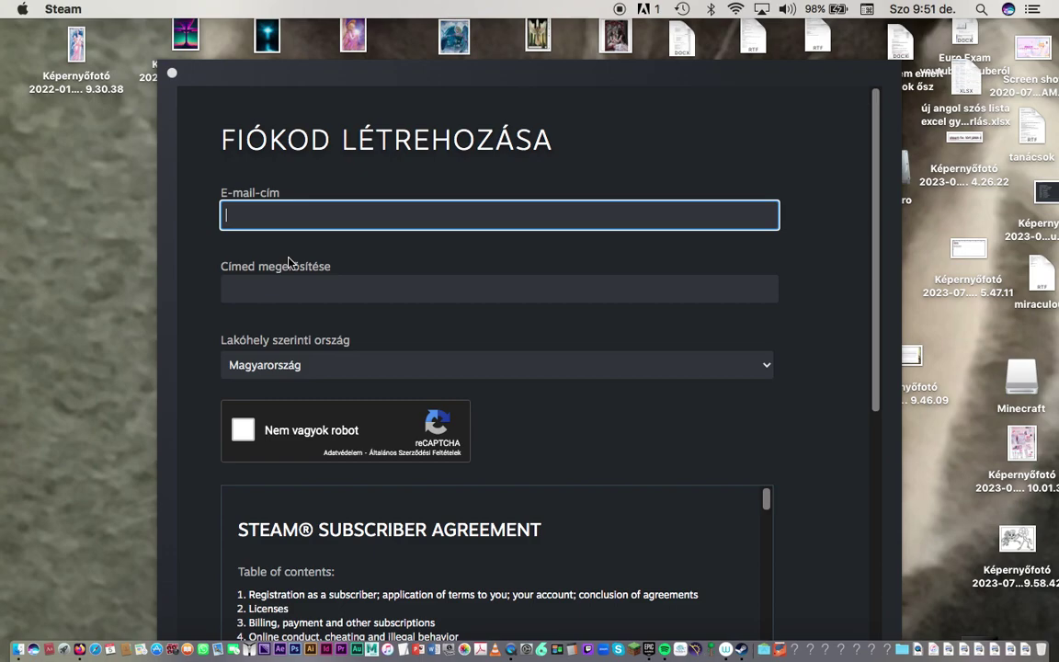
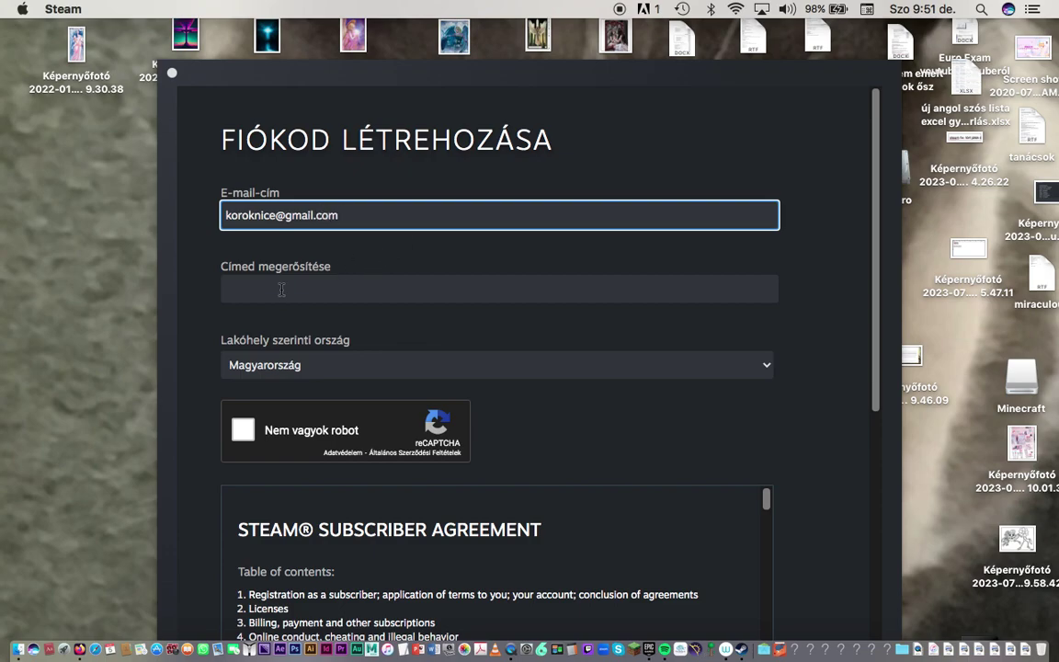
{"action": "key", "text": "Tab"}
{"action": "type", "text": "k"}
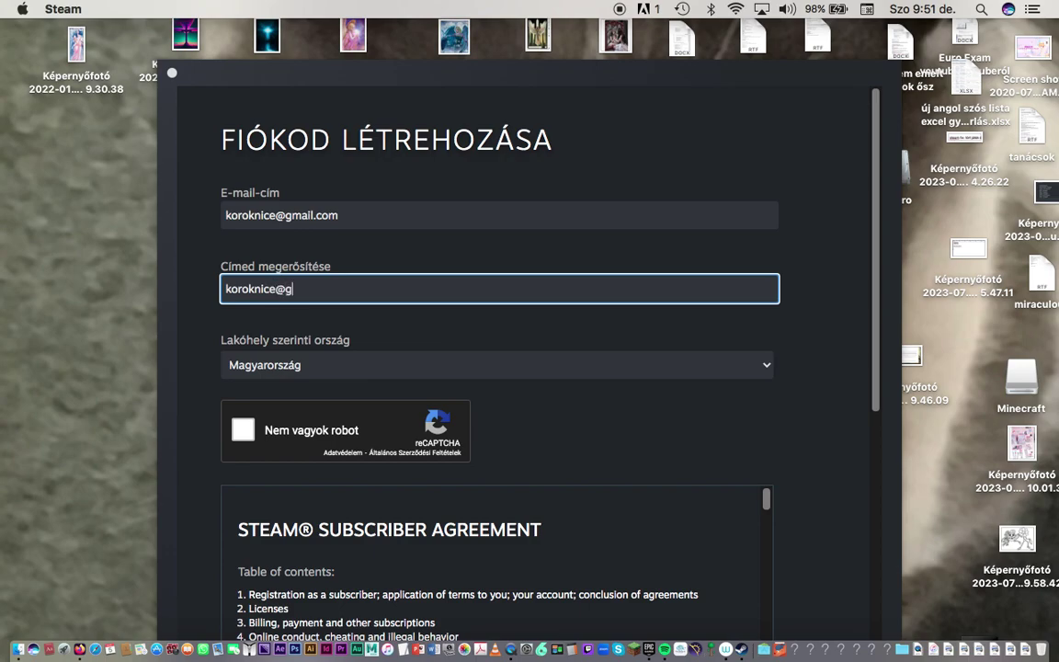
{"action": "type", "text": "mail.com"}
{"action": "scroll", "coordinate": [497, 368], "scroll_direction": "down", "scroll_amount": 5}
{"action": "scroll", "coordinate": [496, 367], "scroll_direction": "down", "scroll_amount": 5}
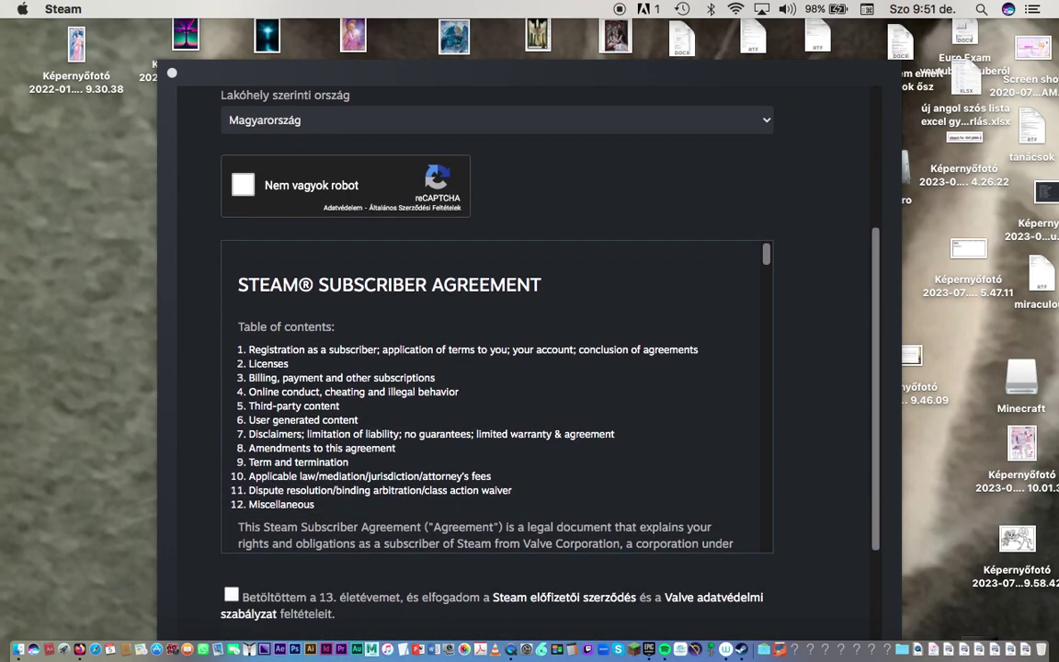
Tick the reCAPTCHA box and submit all the motorcycle tiles
{"action": "left_click", "coordinate": [243, 185]}
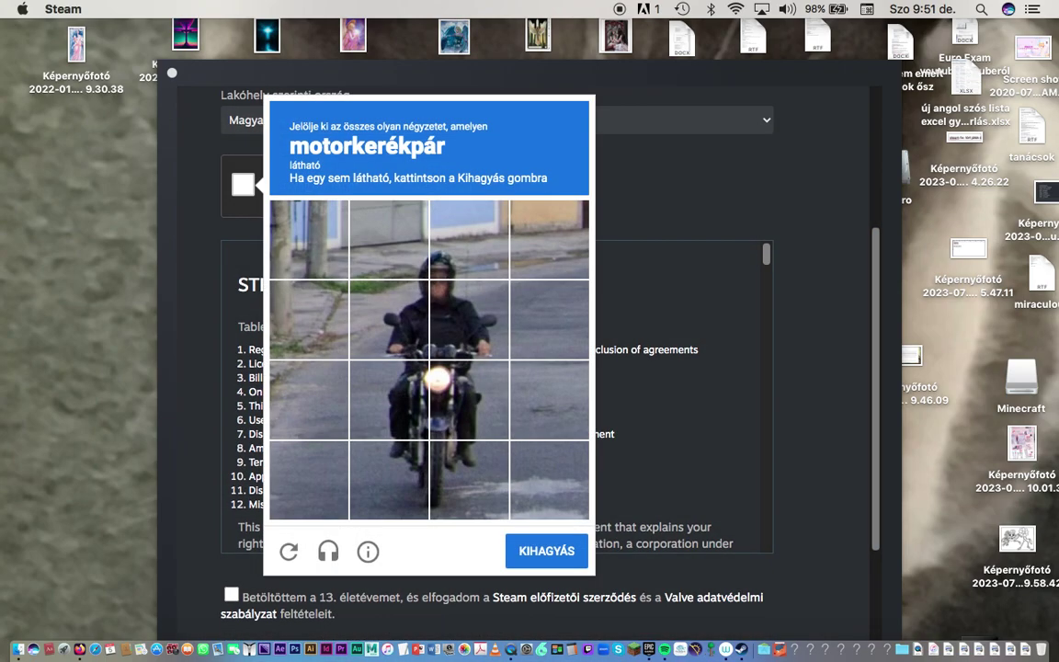
{"action": "left_click", "coordinate": [388, 239]}
{"action": "left_click", "coordinate": [468, 239]}
{"action": "left_click", "coordinate": [389, 319]}
{"action": "left_click", "coordinate": [469, 319]}
{"action": "left_click", "coordinate": [388, 399]}
{"action": "left_click", "coordinate": [469, 398]}
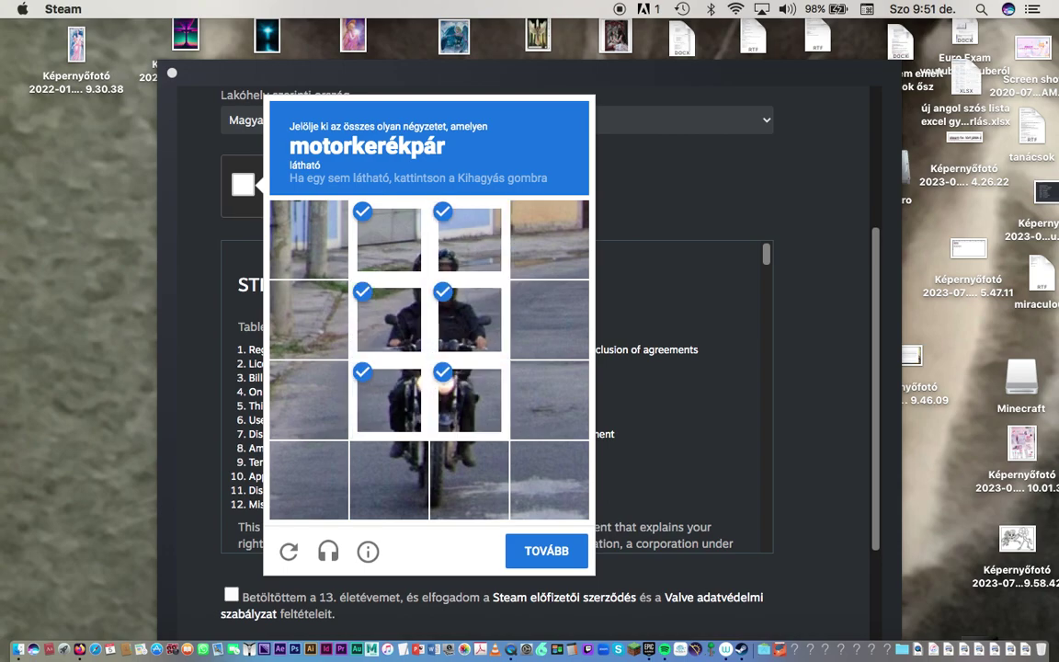
{"action": "left_click", "coordinate": [389, 479]}
{"action": "left_click", "coordinate": [469, 479]}
{"action": "left_click", "coordinate": [547, 551]}
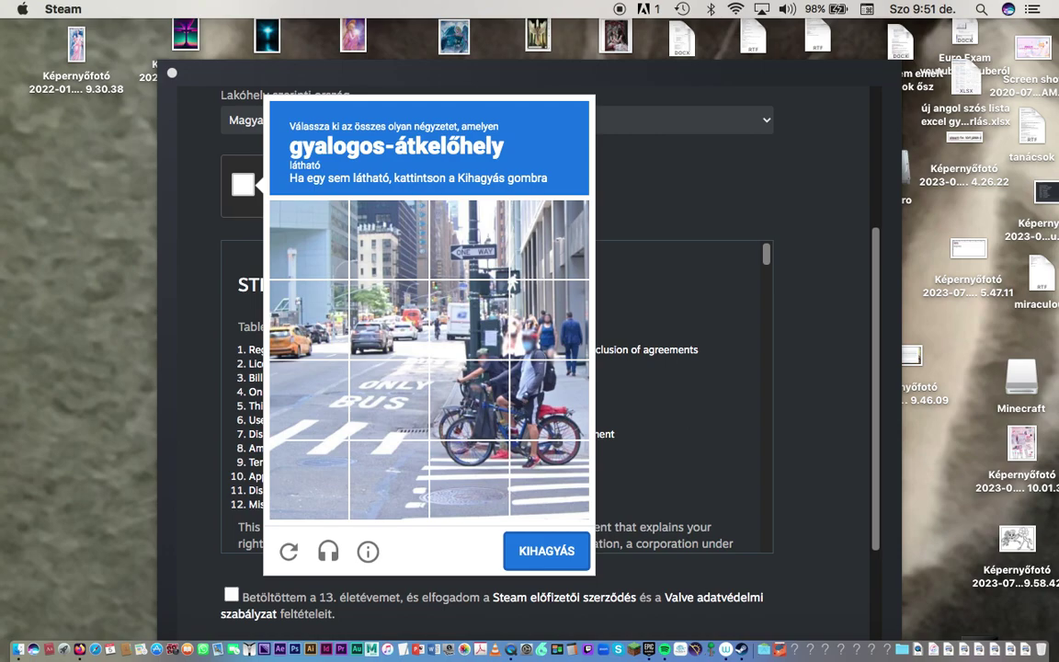
Select and submit the four crosswalk tiles
{"action": "left_click", "coordinate": [389, 399]}
{"action": "left_click", "coordinate": [389, 479]}
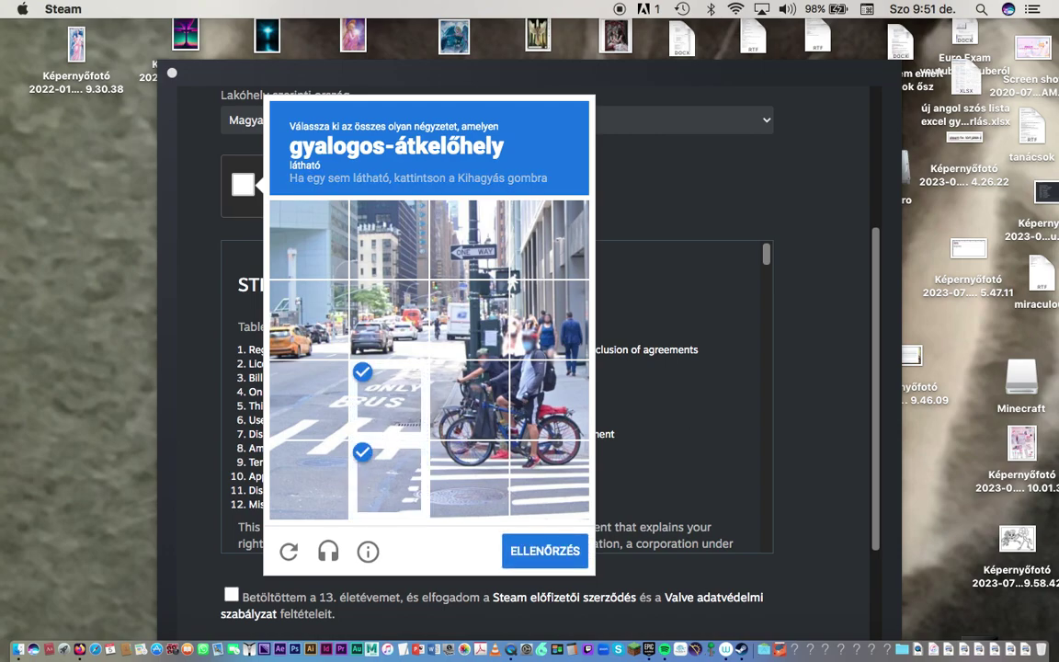
{"action": "left_click", "coordinate": [308, 399]}
{"action": "left_click", "coordinate": [308, 478]}
{"action": "left_click", "coordinate": [544, 549]}
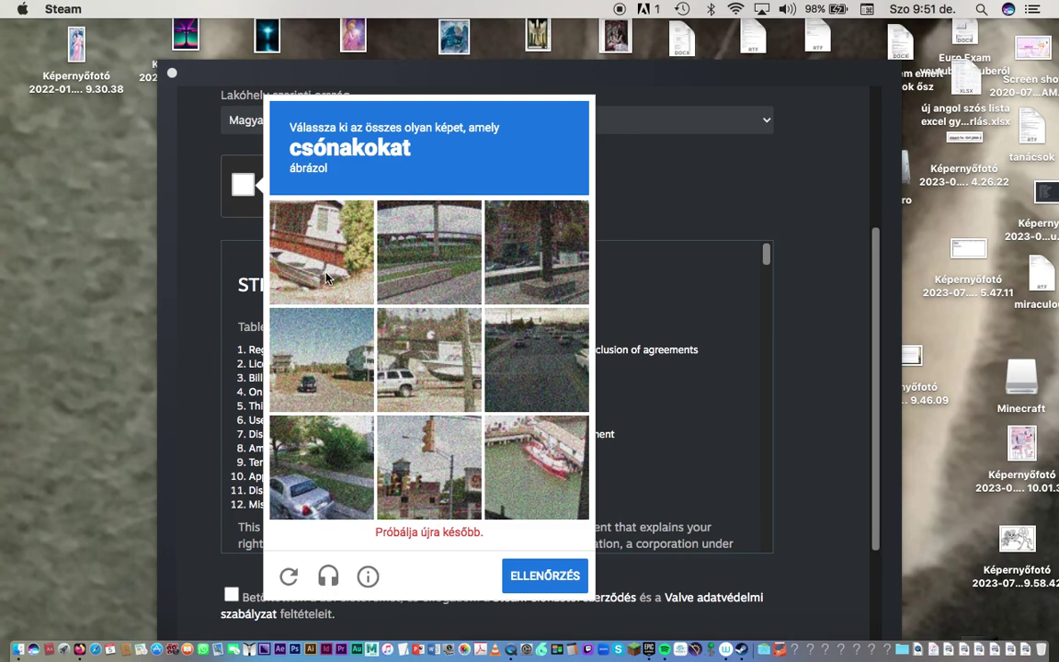
Select the three boat pictures and submit to finish verification
{"action": "left_click", "coordinate": [300, 248]}
{"action": "left_click", "coordinate": [405, 337]}
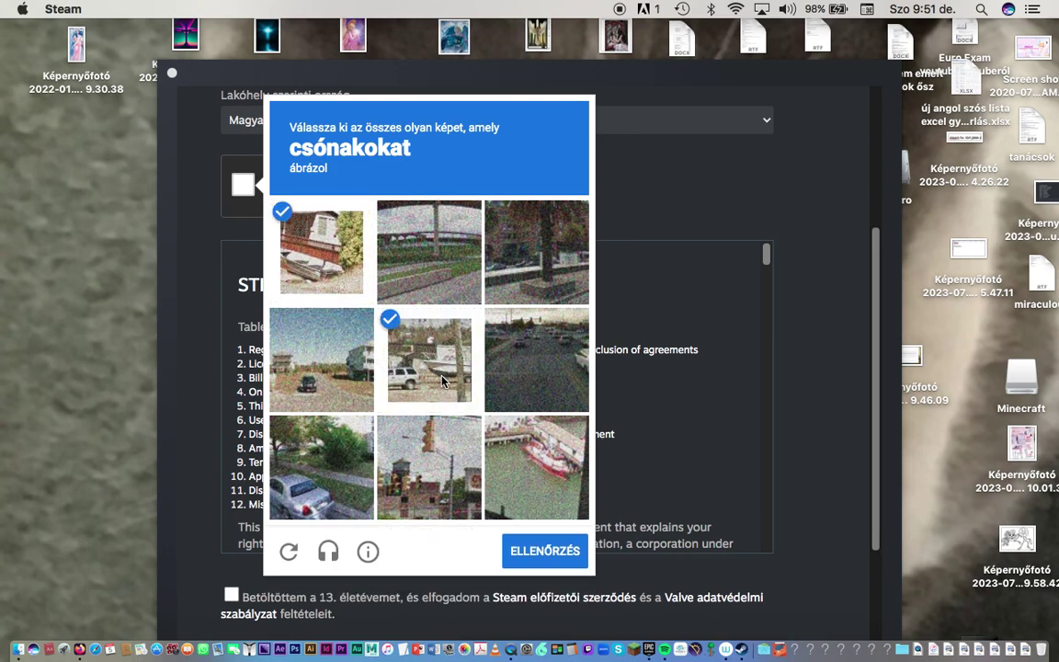
{"action": "left_click", "coordinate": [536, 467]}
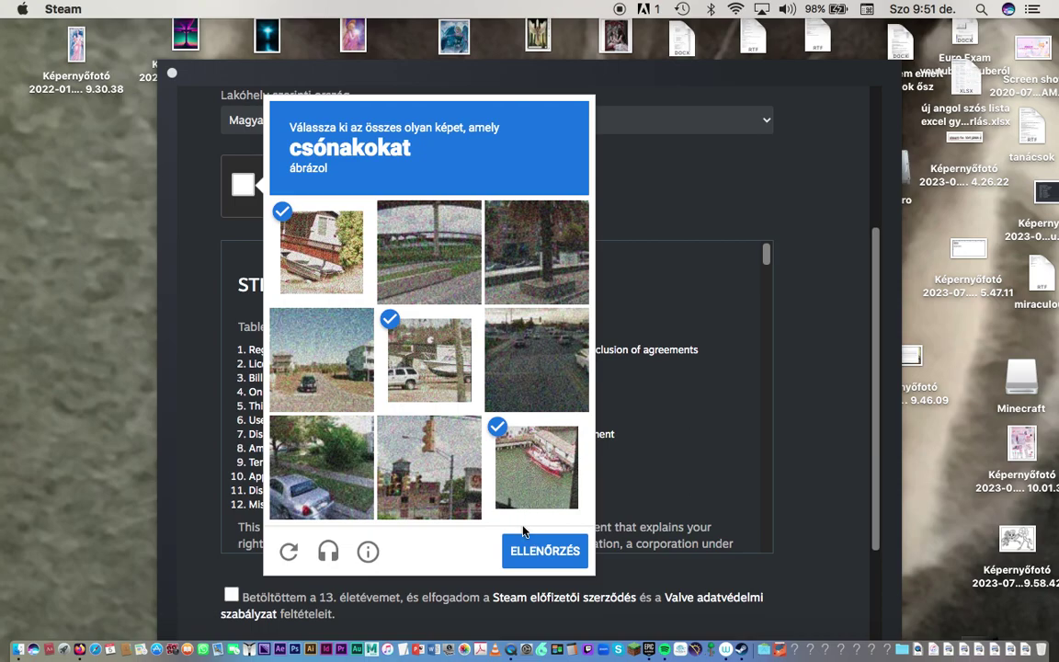
{"action": "left_click", "coordinate": [544, 552]}
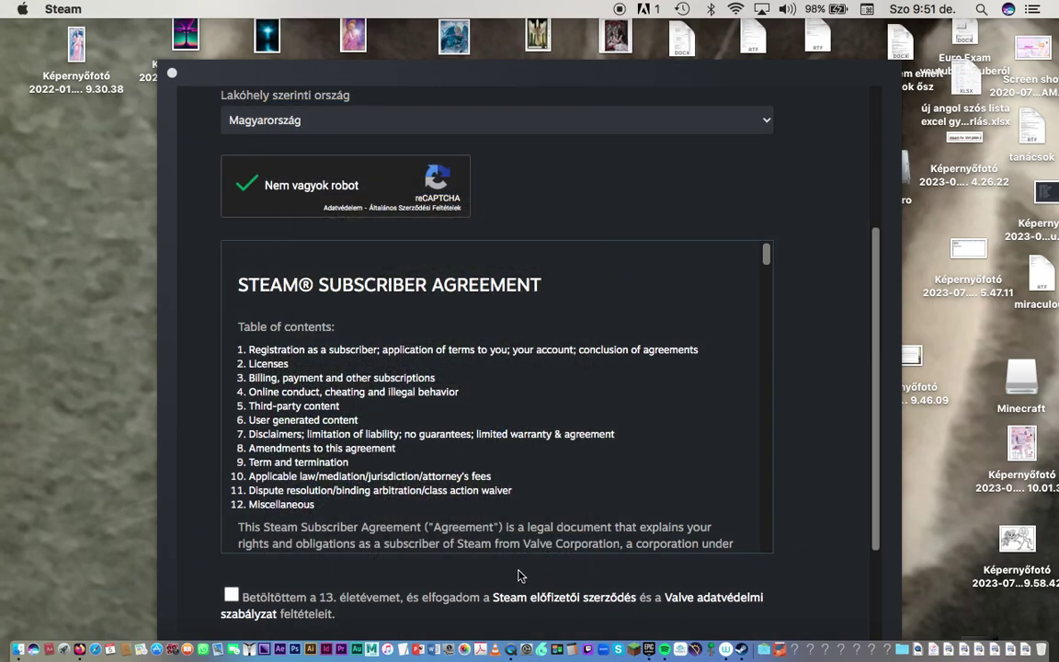
{"action": "scroll", "coordinate": [887, 428], "scroll_direction": "down", "scroll_amount": 5}
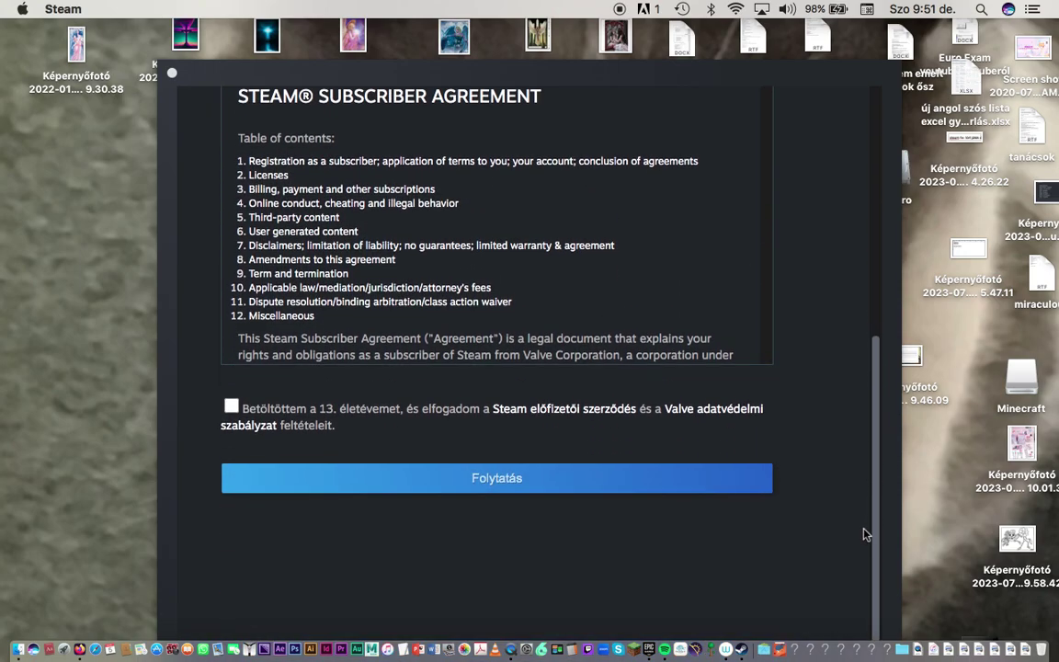
Tick the age and agreement box, continue, and confirm being 16 or older
{"action": "left_click", "coordinate": [232, 407]}
{"action": "left_click", "coordinate": [496, 477]}
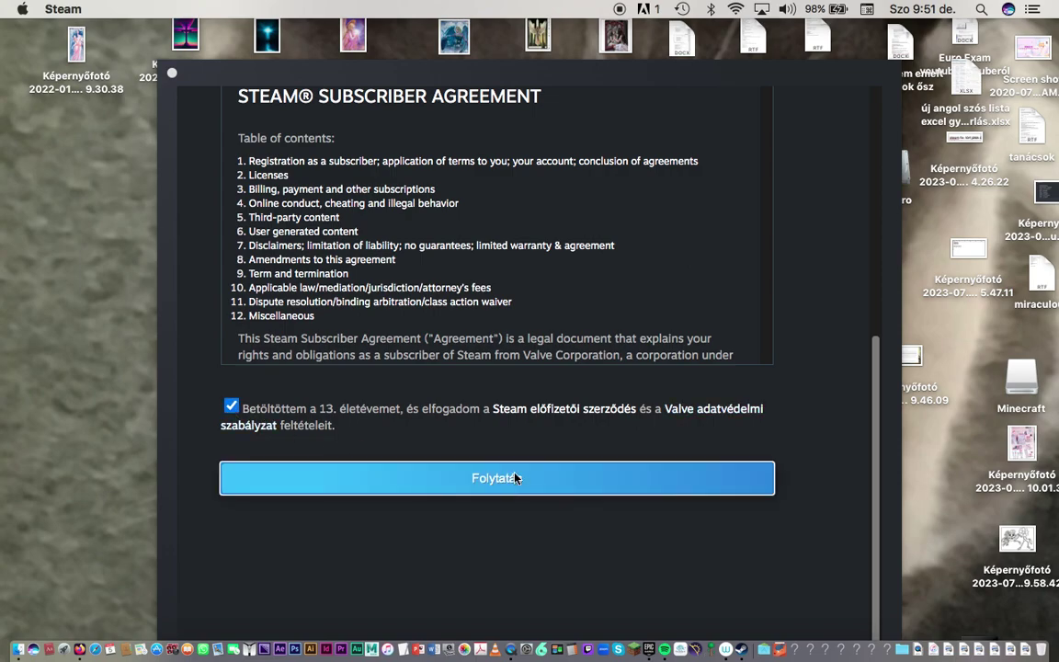
{"action": "left_click", "coordinate": [556, 394]}
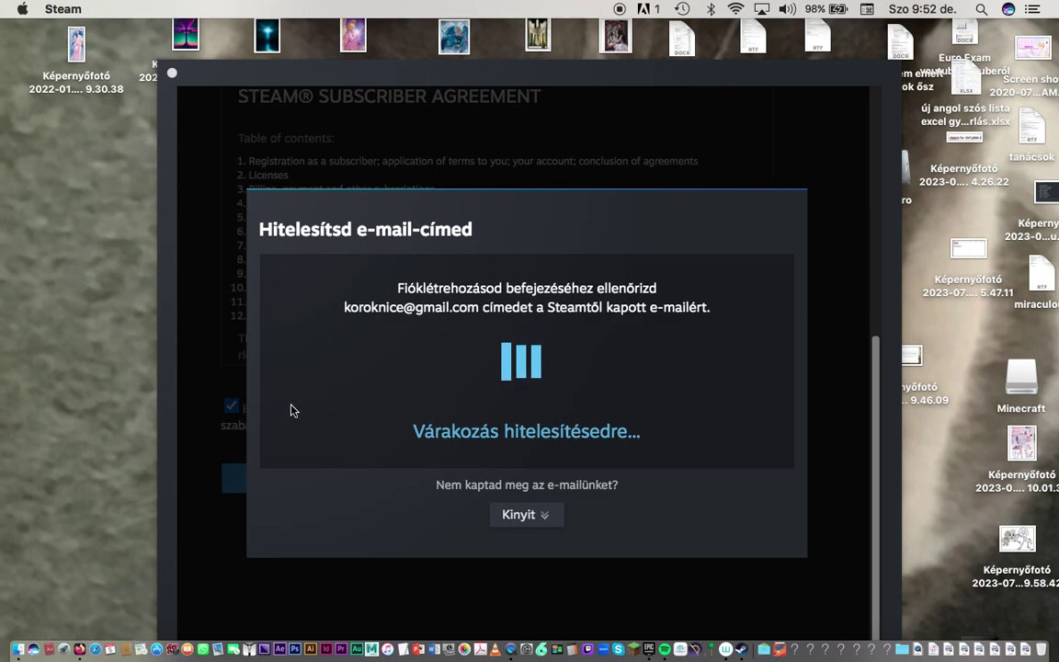
In Firefox, open Google, switch to another signed-in account and open its Gmail
{"action": "left_click", "coordinate": [81, 649]}
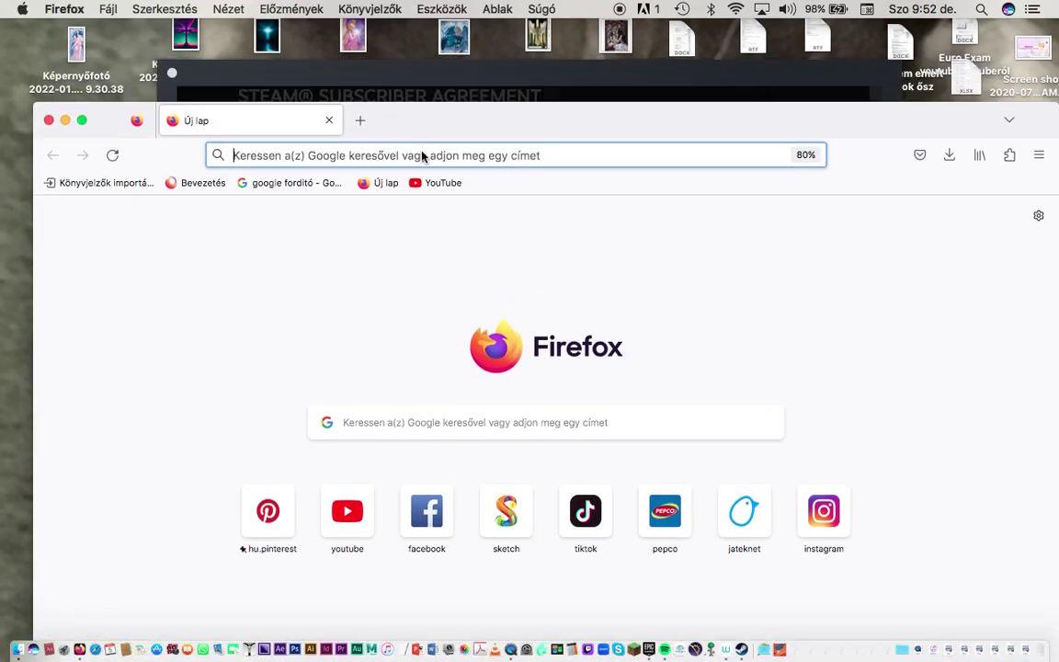
{"action": "left_click_drag", "start_coordinate": [418, 71], "coordinate": [393, 77]}
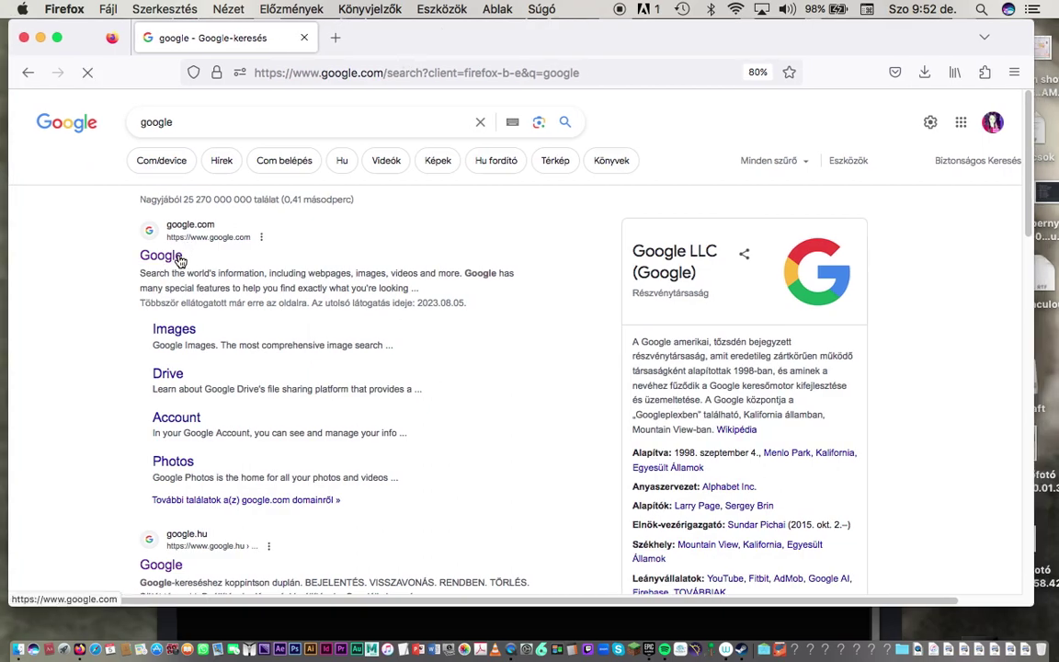
{"action": "left_click", "coordinate": [193, 250]}
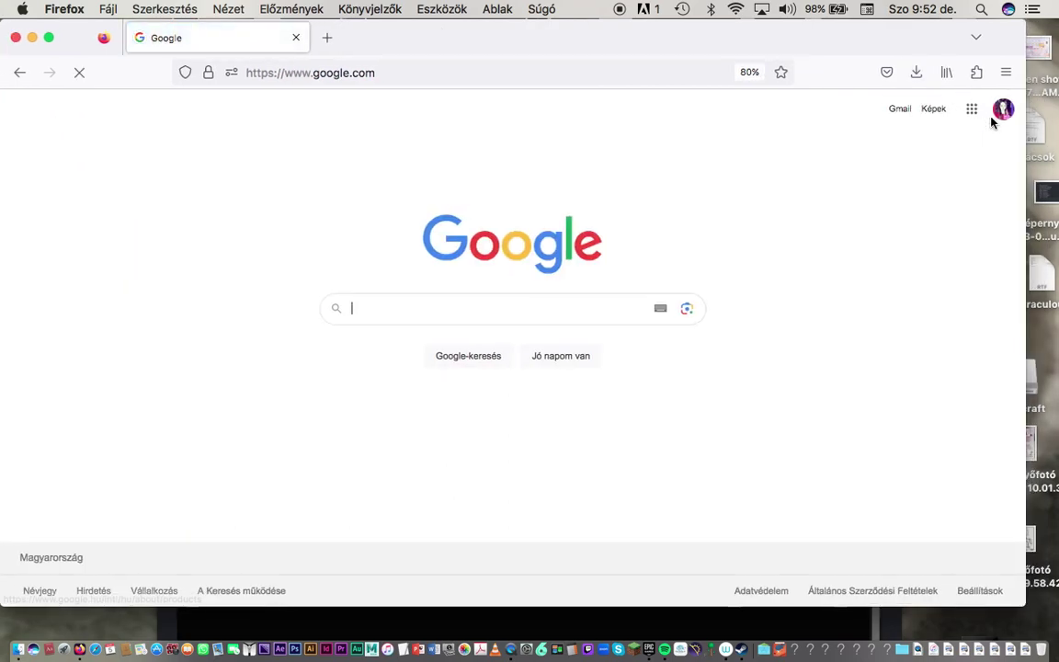
{"action": "left_click", "coordinate": [1011, 109]}
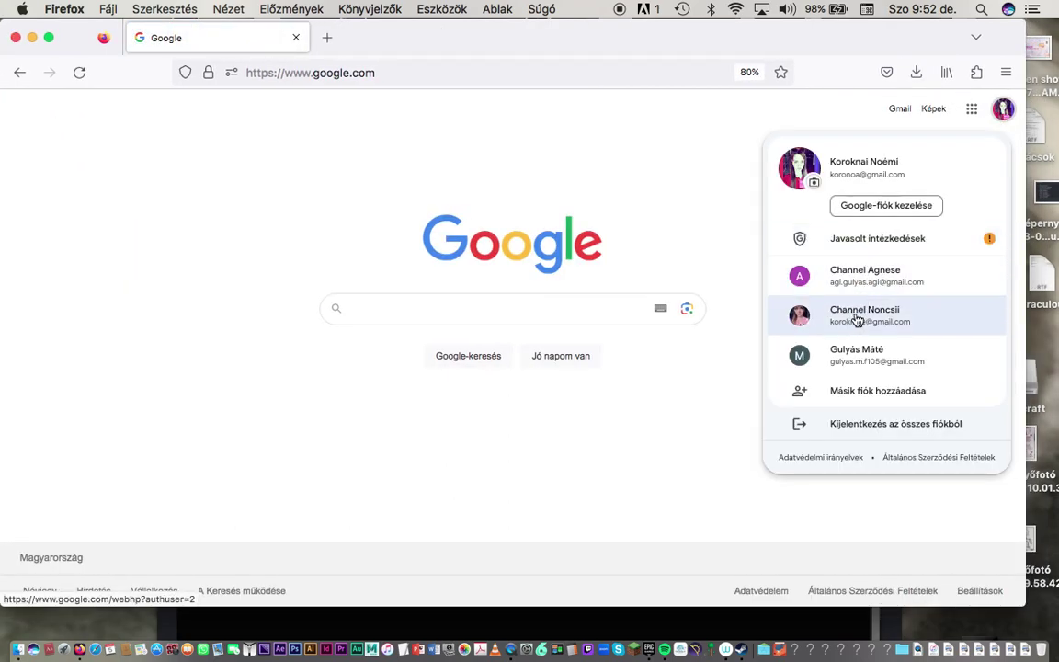
{"action": "left_click", "coordinate": [855, 313]}
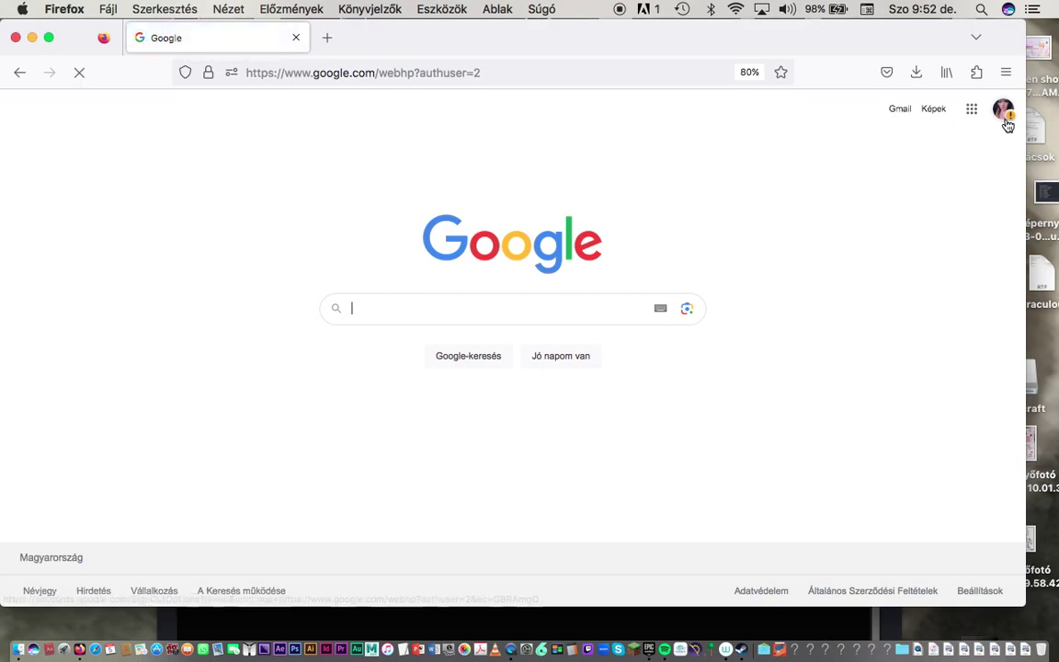
{"action": "left_click", "coordinate": [899, 111]}
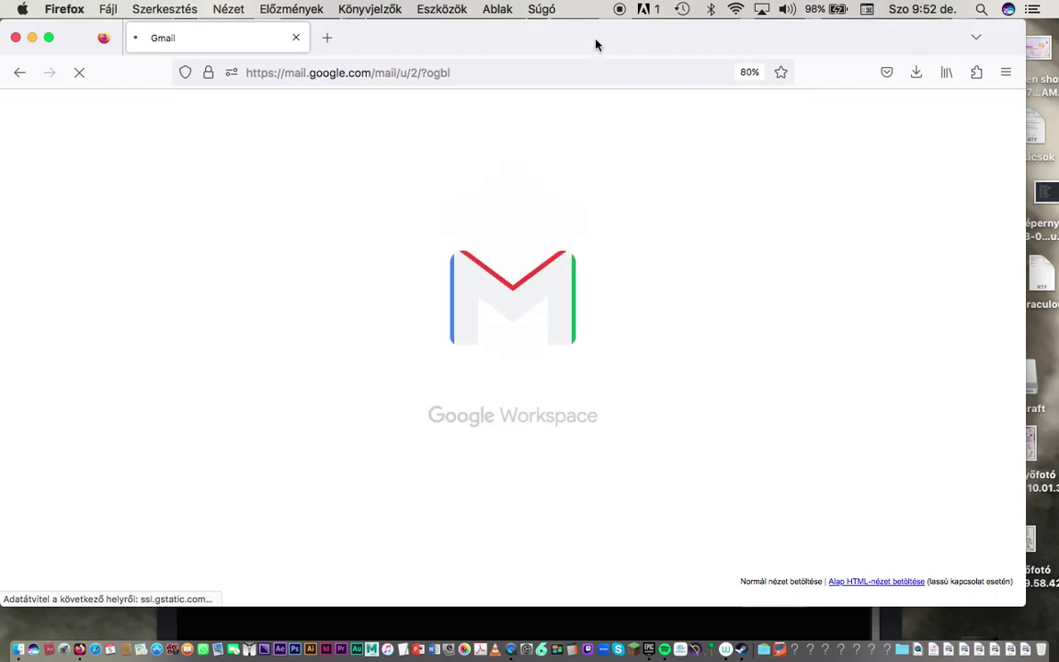
Open the 'Új Steam fiók e-mail-hitelesítés' message and confirm the address through its link
{"action": "mouse_move", "coordinate": [595, 41]}
{"action": "left_mouse_down"}
{"action": "mouse_move", "coordinate": [586, 158]}
{"action": "mouse_move", "coordinate": [598, 37]}
{"action": "left_mouse_up"}
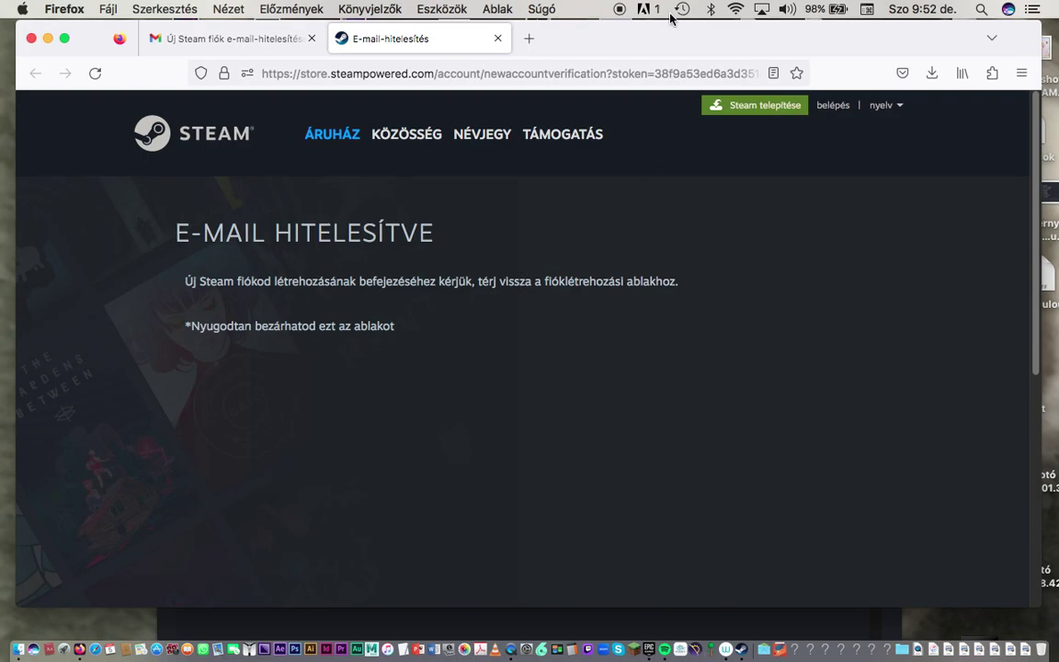
{"action": "mouse_move", "coordinate": [596, 36]}
{"action": "left_mouse_down"}
{"action": "mouse_move", "coordinate": [577, 184]}
{"action": "mouse_move", "coordinate": [56, 510]}
{"action": "left_mouse_up"}
Submit an available account name and matching password, then dismiss the success dialog
{"action": "left_click", "coordinate": [528, 283]}
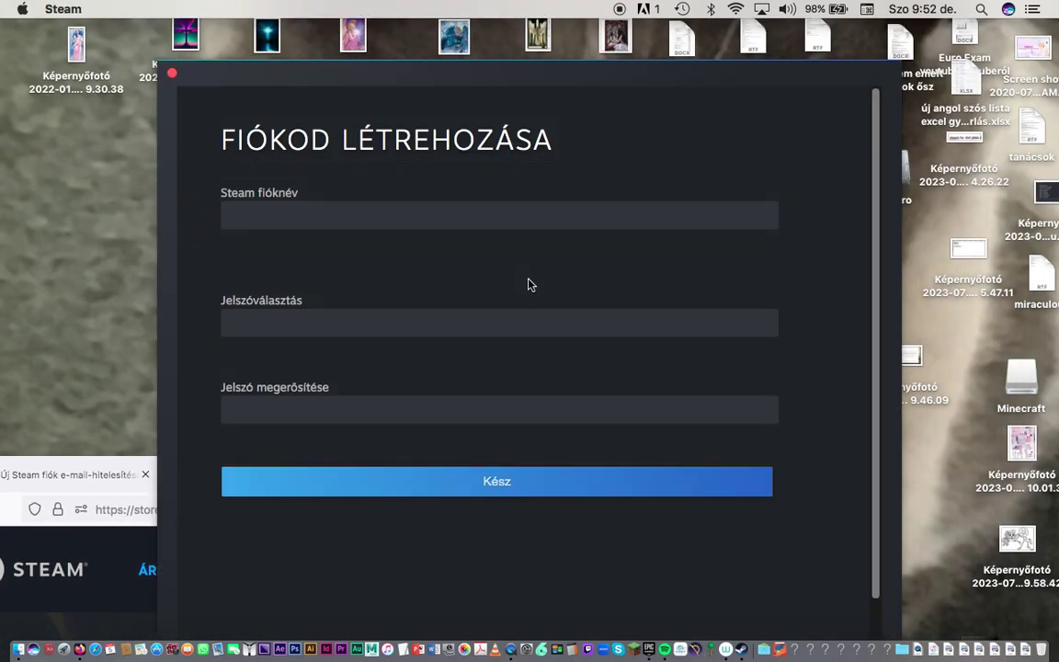
{"action": "left_click", "coordinate": [312, 219]}
{"action": "type", "text": "NoncsiiChannel"}
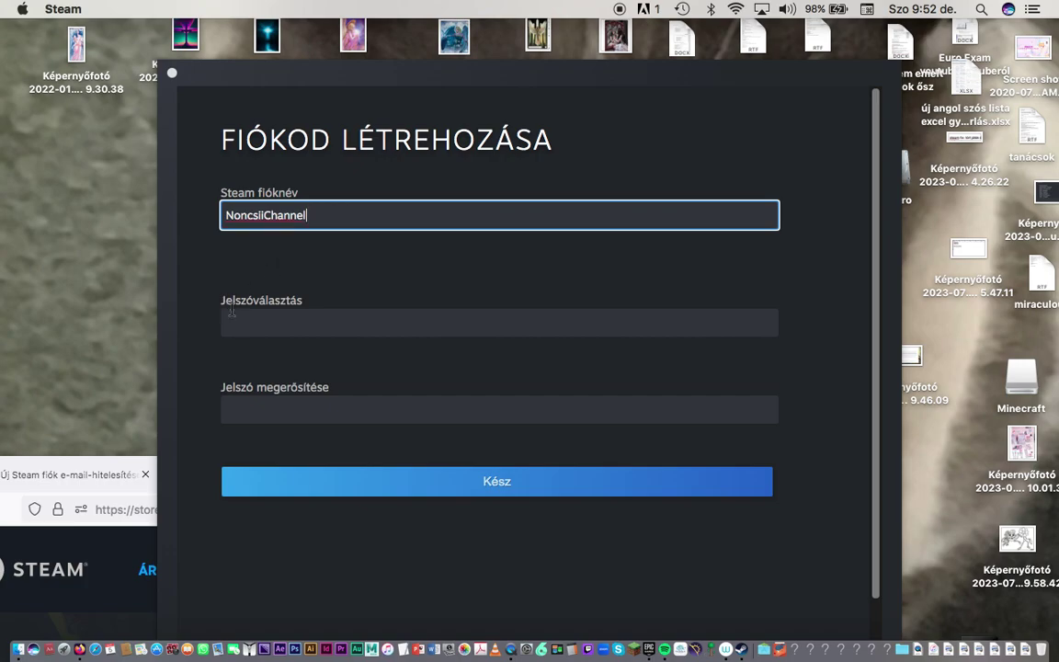
{"action": "left_click", "coordinate": [232, 320]}
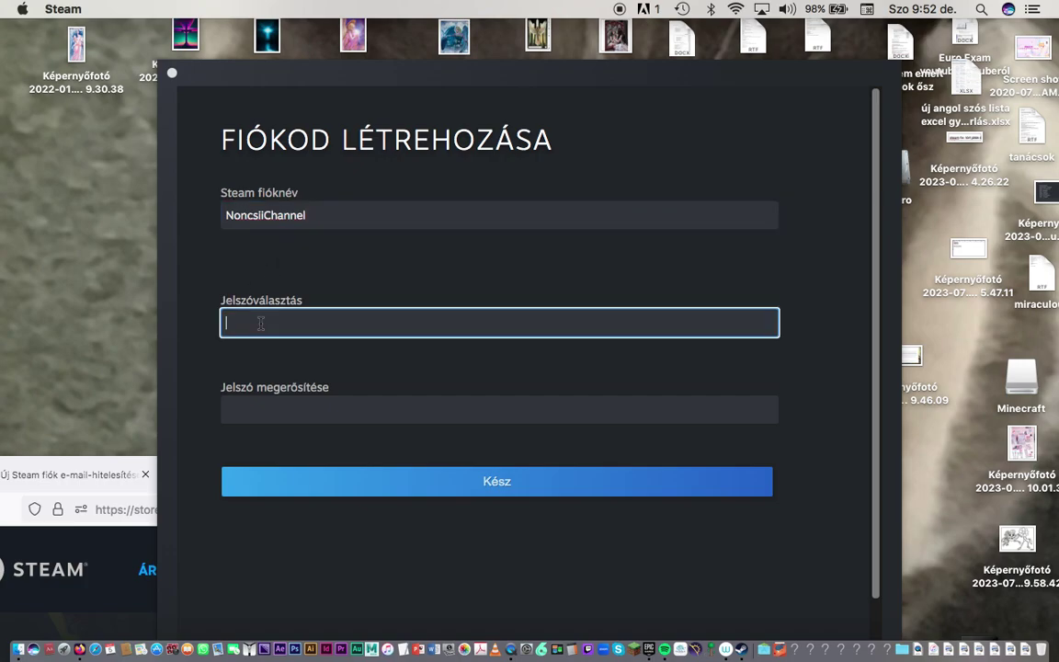
{"action": "type", "text": "••"}
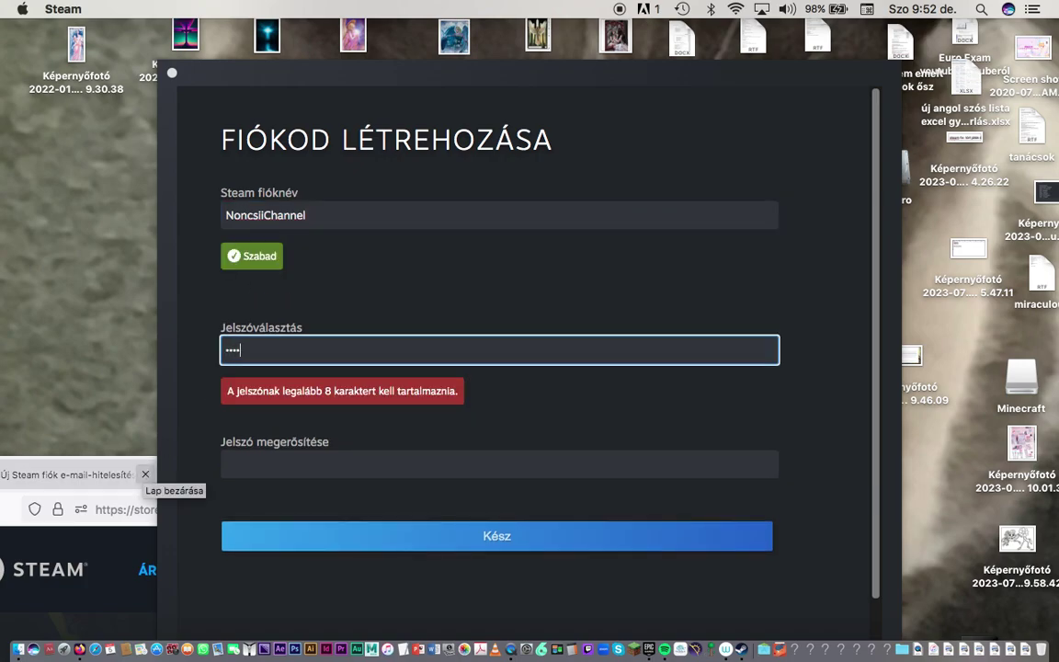
{"action": "type", "text": "•"}
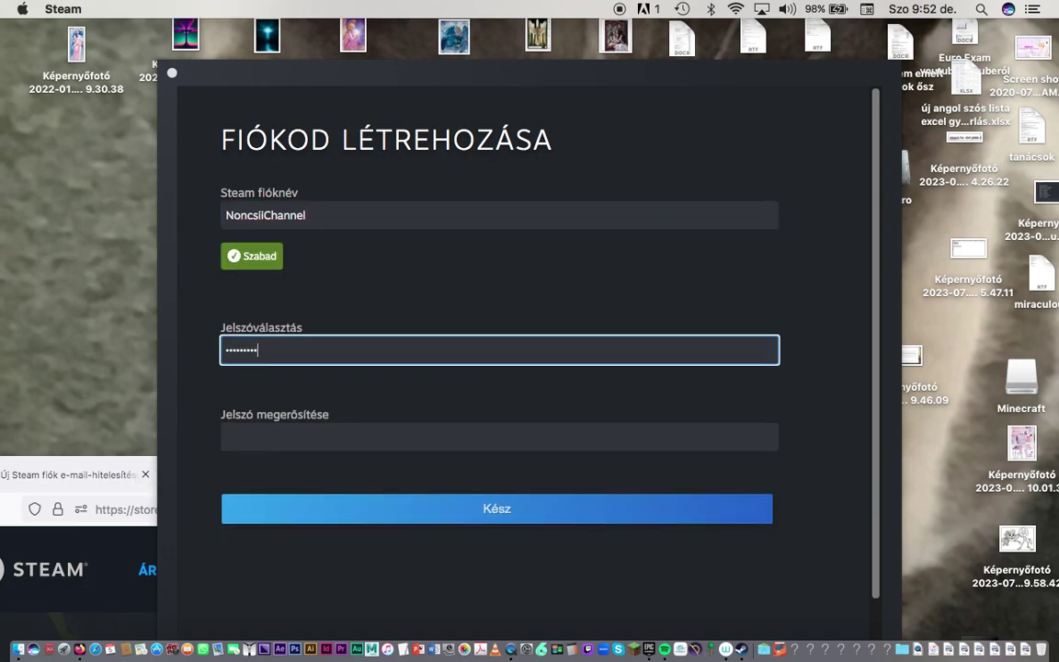
{"action": "key", "text": "Tab"}
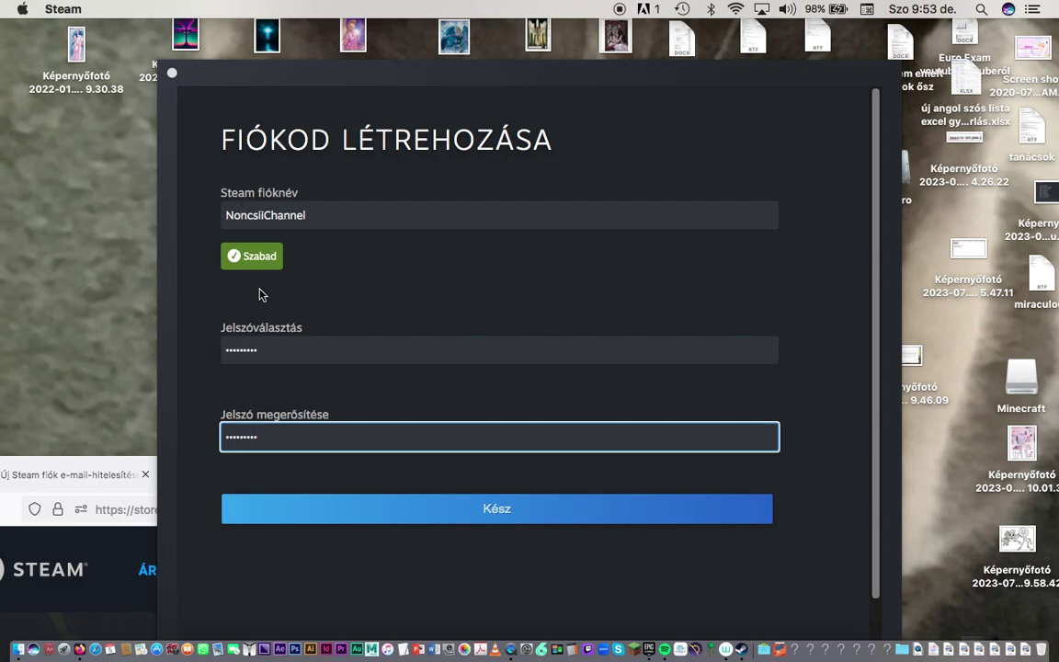
{"action": "left_click", "coordinate": [509, 515]}
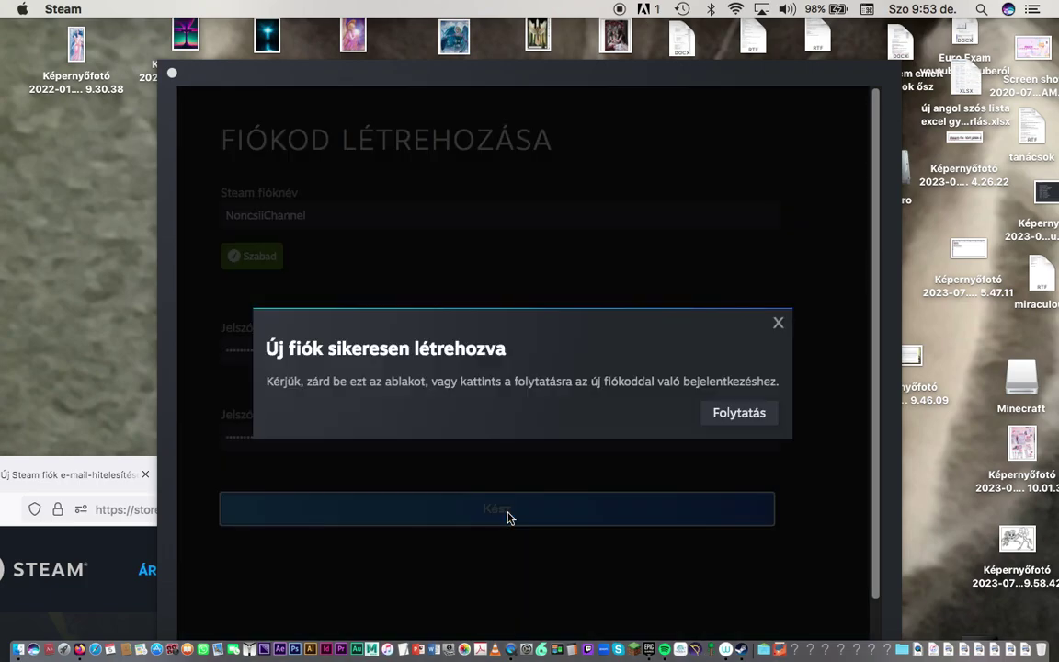
{"action": "left_click", "coordinate": [739, 413]}
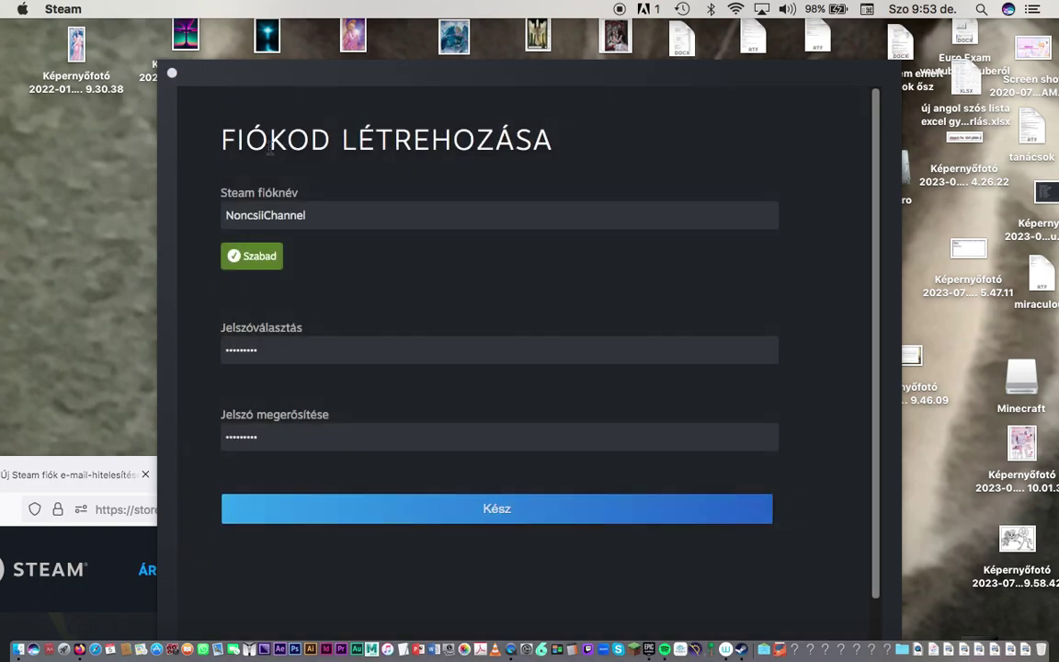
Replace the prefilled old username with the new account's credentials and log in
{"action": "left_click", "coordinate": [497, 508]}
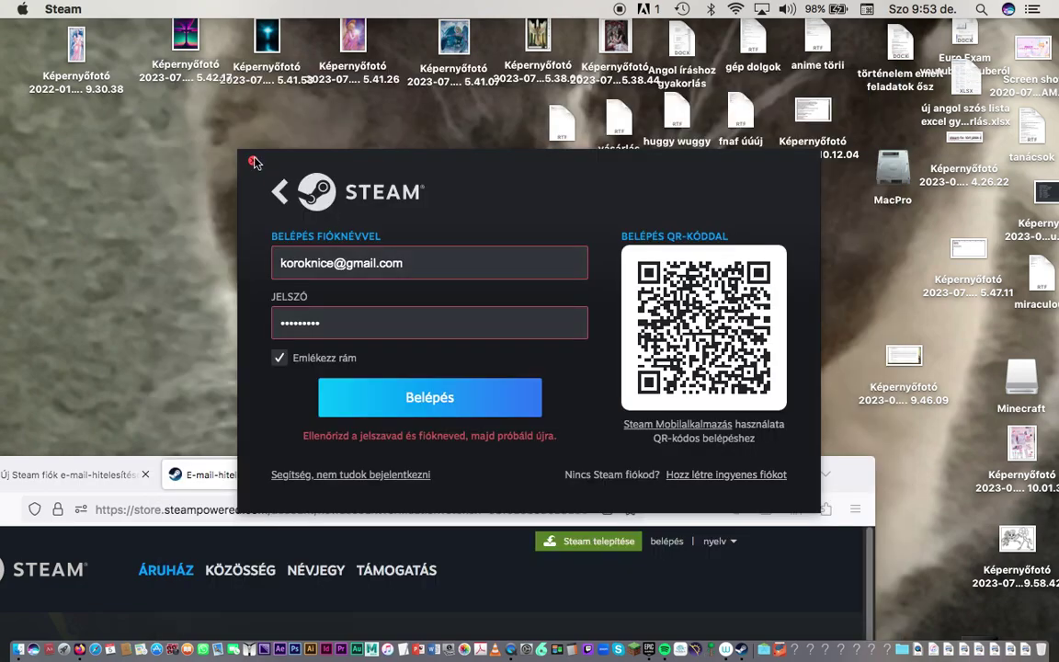
{"action": "left_click", "coordinate": [279, 191]}
{"action": "left_click", "coordinate": [556, 347]}
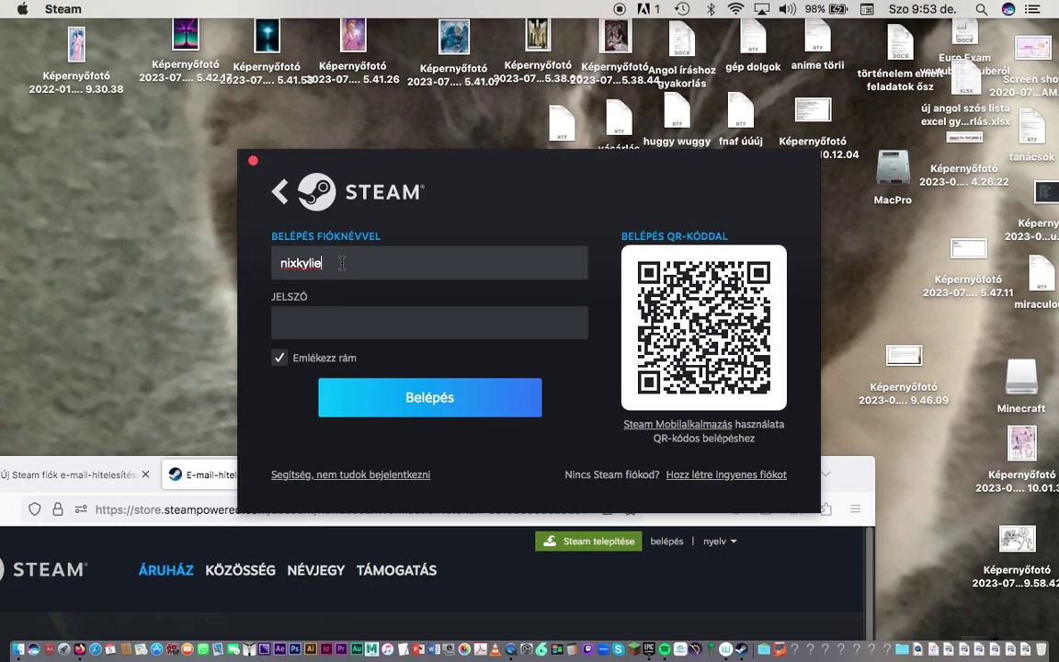
{"action": "double_click", "coordinate": [302, 263]}
{"action": "key", "text": "BackSpace"}
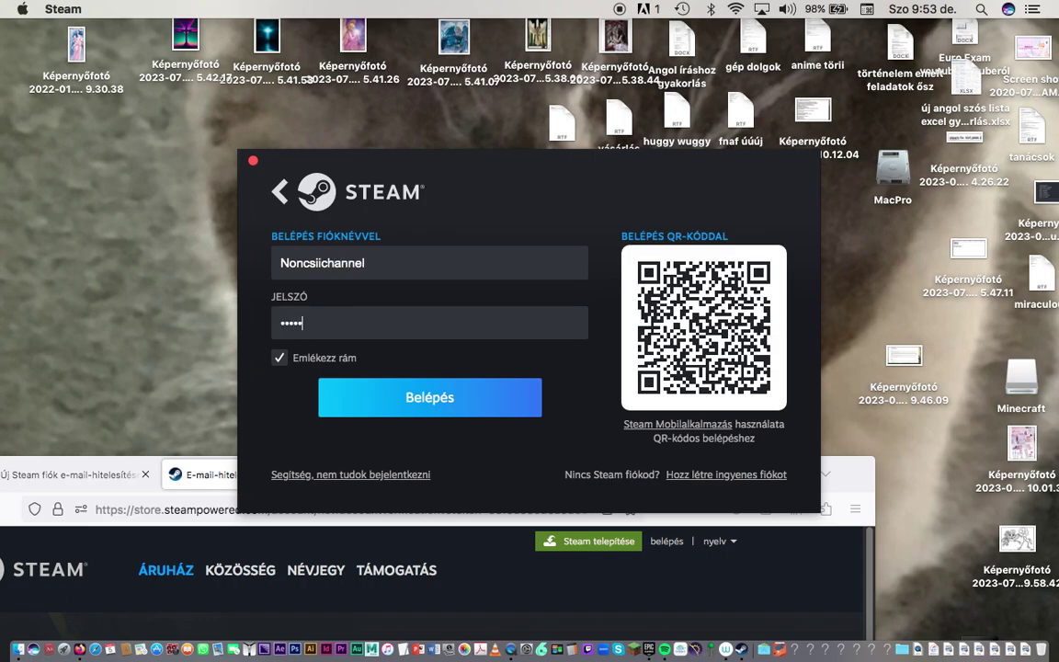
{"action": "left_click", "coordinate": [452, 404]}
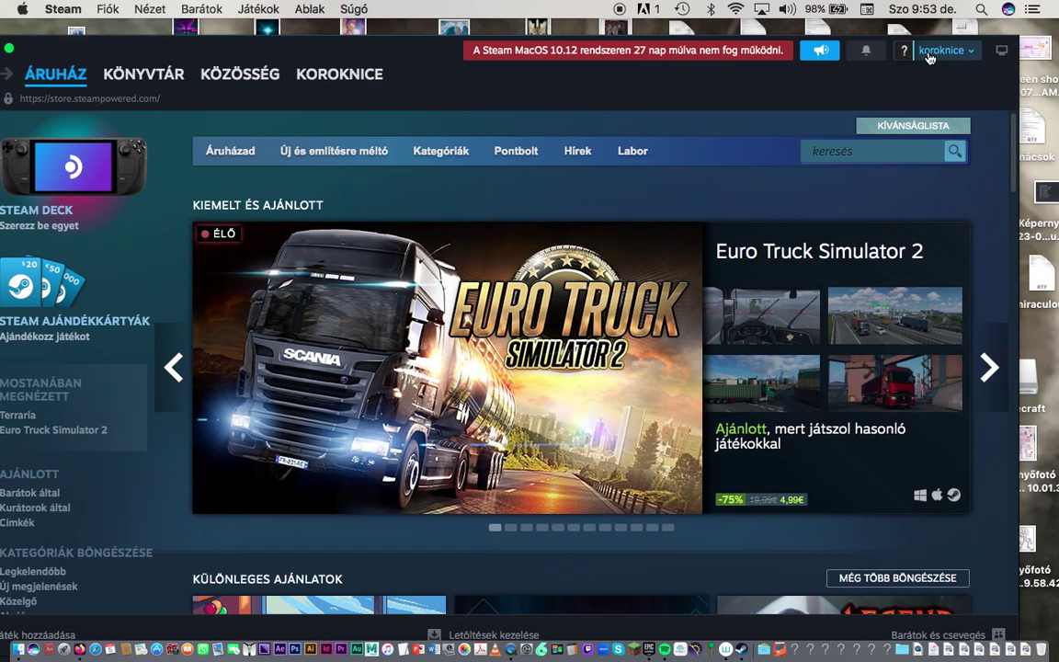
Go to Profil szerkesztése from the account menu and reload the page
{"action": "left_click", "coordinate": [945, 51]}
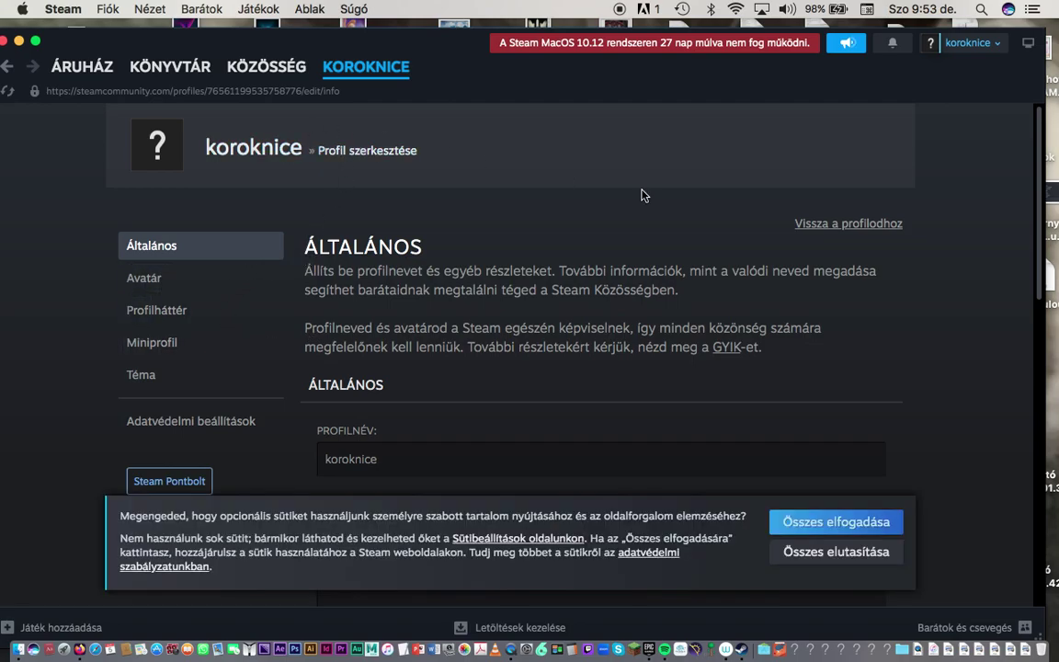
{"action": "mouse_move", "coordinate": [1037, 168]}
{"action": "left_mouse_down"}
{"action": "mouse_move", "coordinate": [1034, 191]}
{"action": "mouse_move", "coordinate": [1040, 158]}
{"action": "left_mouse_up"}
{"action": "left_click", "coordinate": [360, 151]}
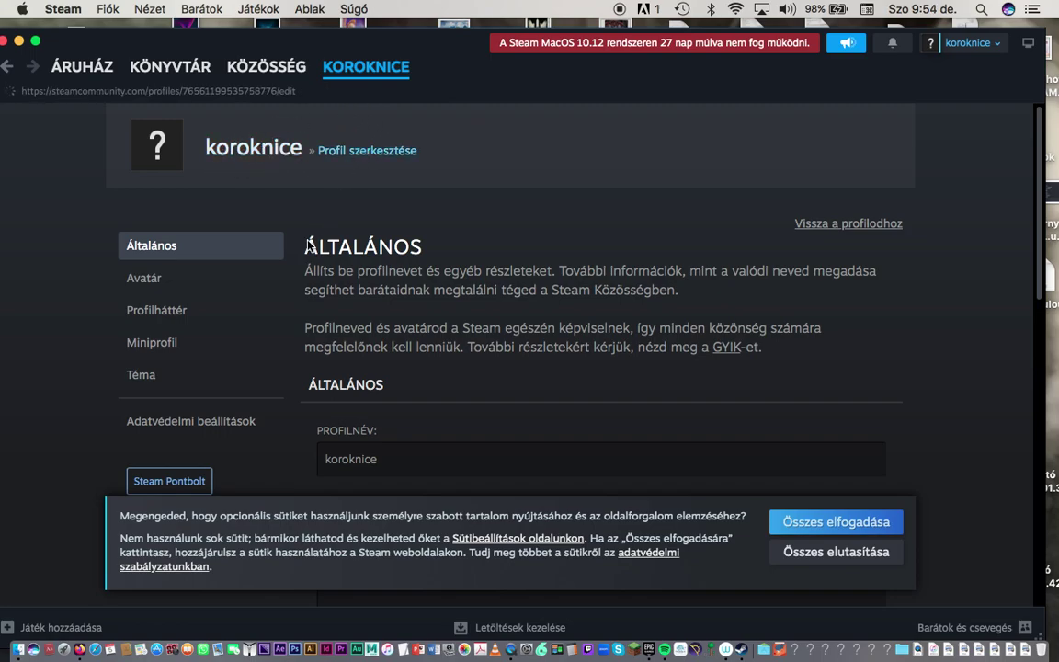
Change the profile name to KylieCow, save, and open the renamed profile
{"action": "left_click_drag", "start_coordinate": [396, 458], "coordinate": [329, 451]}
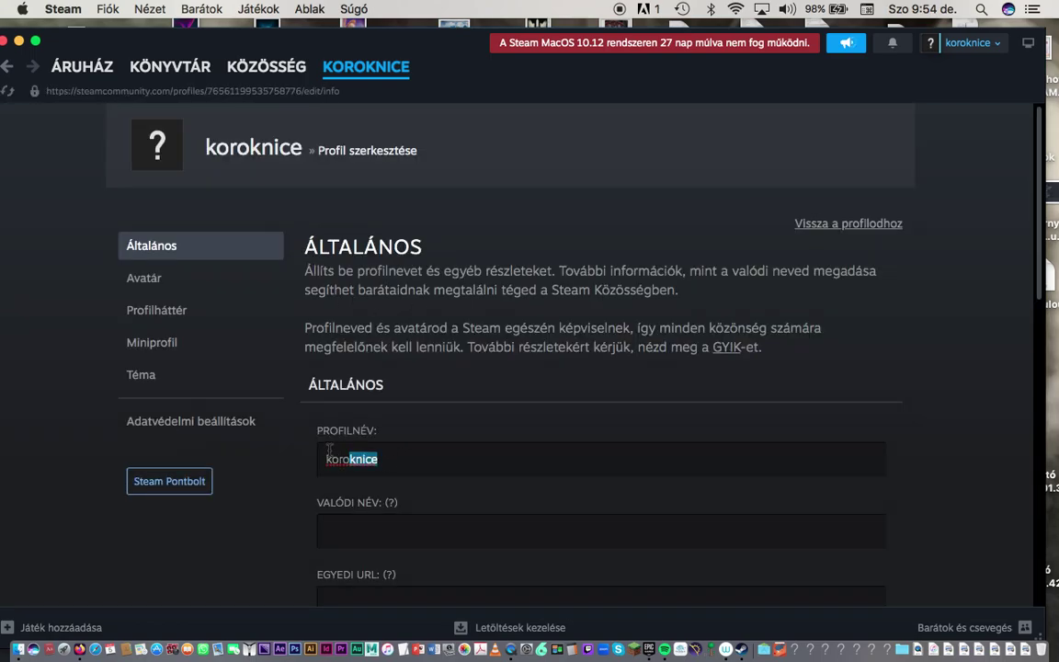
{"action": "type", "text": "Ky"}
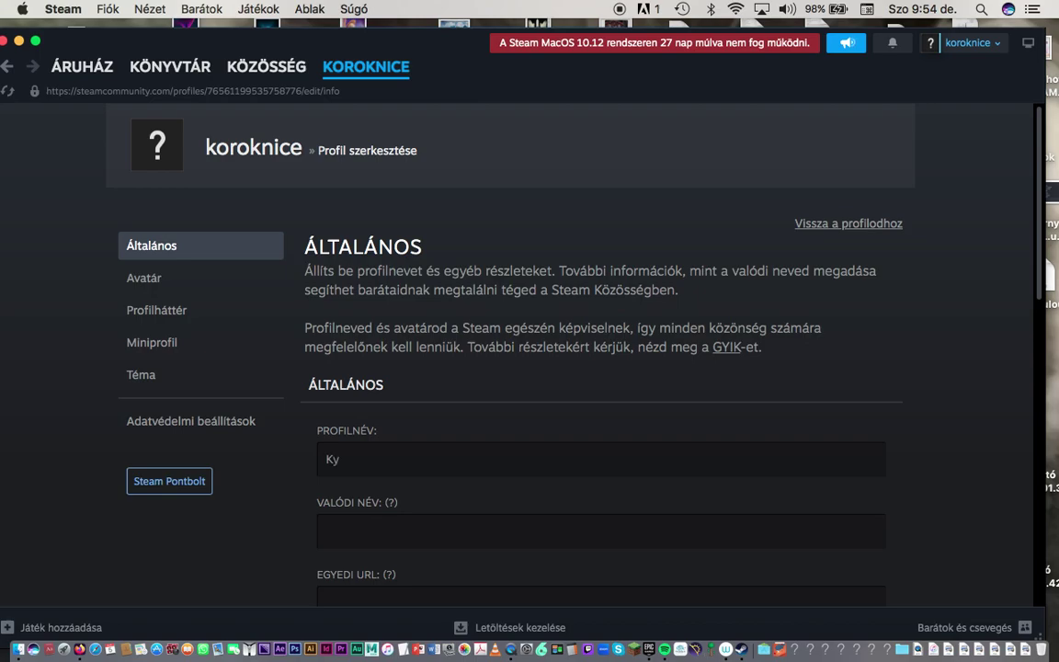
{"action": "type", "text": "lieCow"}
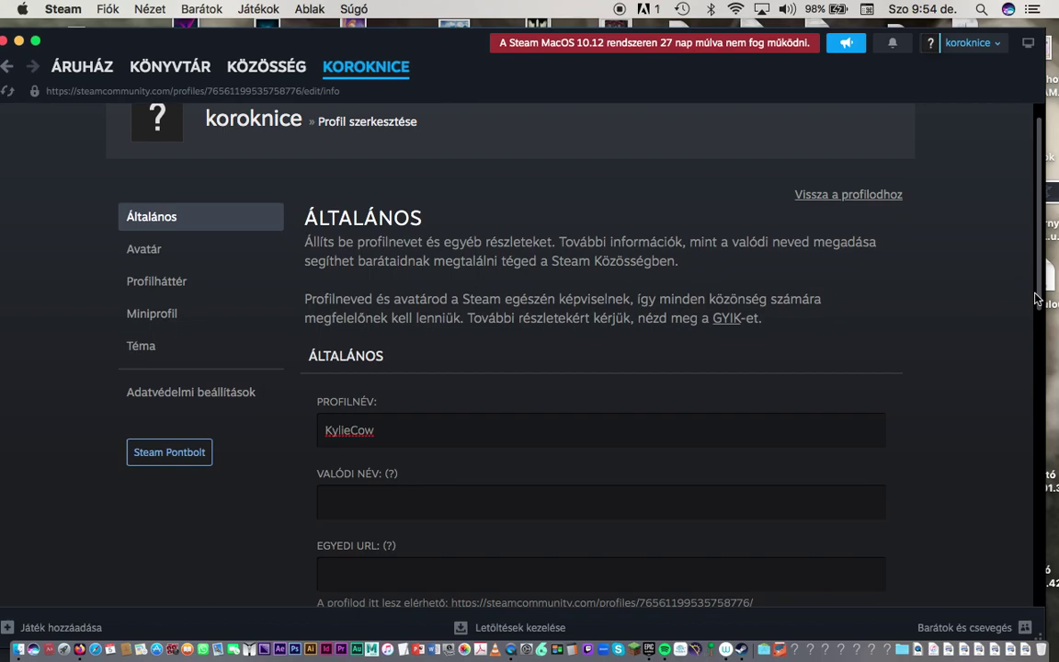
{"action": "scroll", "coordinate": [643, 367], "scroll_direction": "down", "scroll_amount": 5}
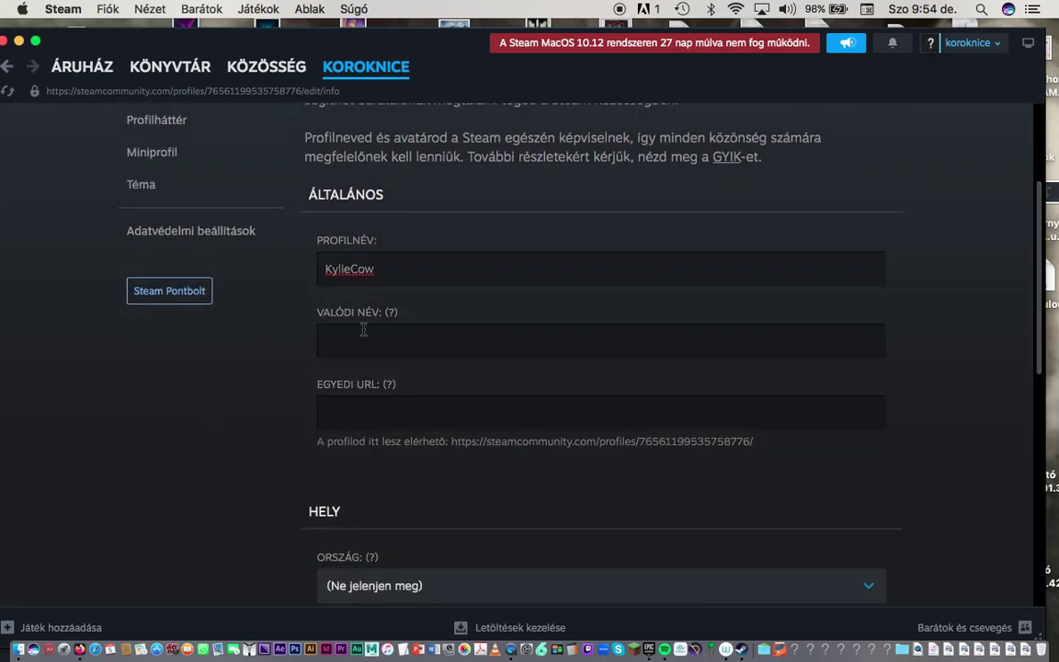
{"action": "scroll", "coordinate": [1010, 368], "scroll_direction": "down", "scroll_amount": 4}
{"action": "scroll", "coordinate": [1010, 414], "scroll_direction": "down", "scroll_amount": 5}
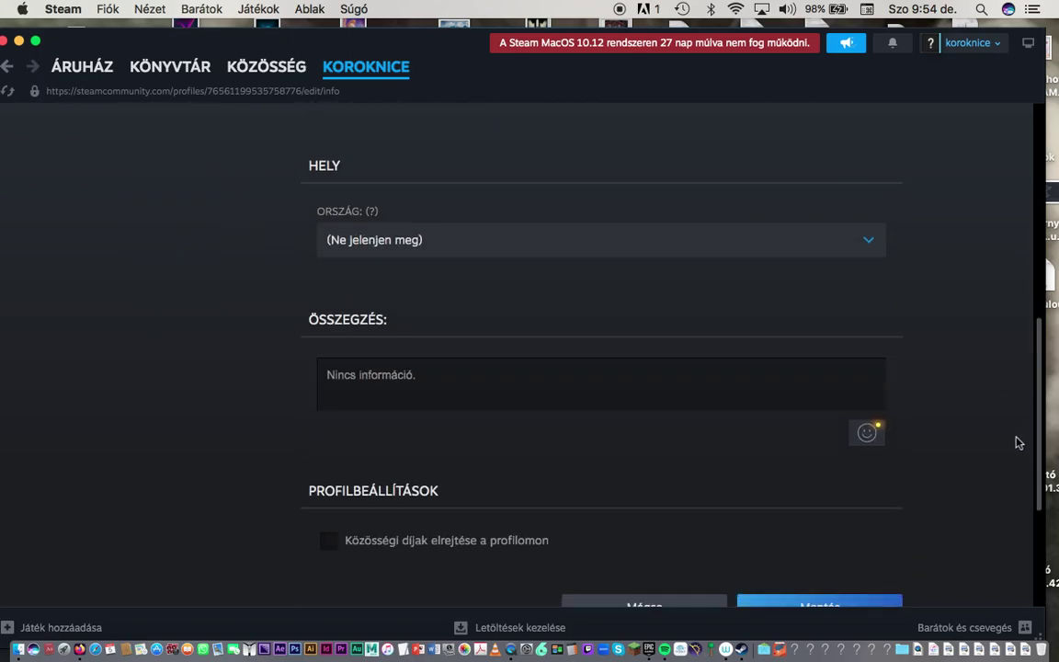
{"action": "scroll", "coordinate": [1009, 459], "scroll_direction": "down", "scroll_amount": 2}
{"action": "scroll", "coordinate": [1009, 468], "scroll_direction": "down", "scroll_amount": 2}
{"action": "left_click", "coordinate": [848, 498]}
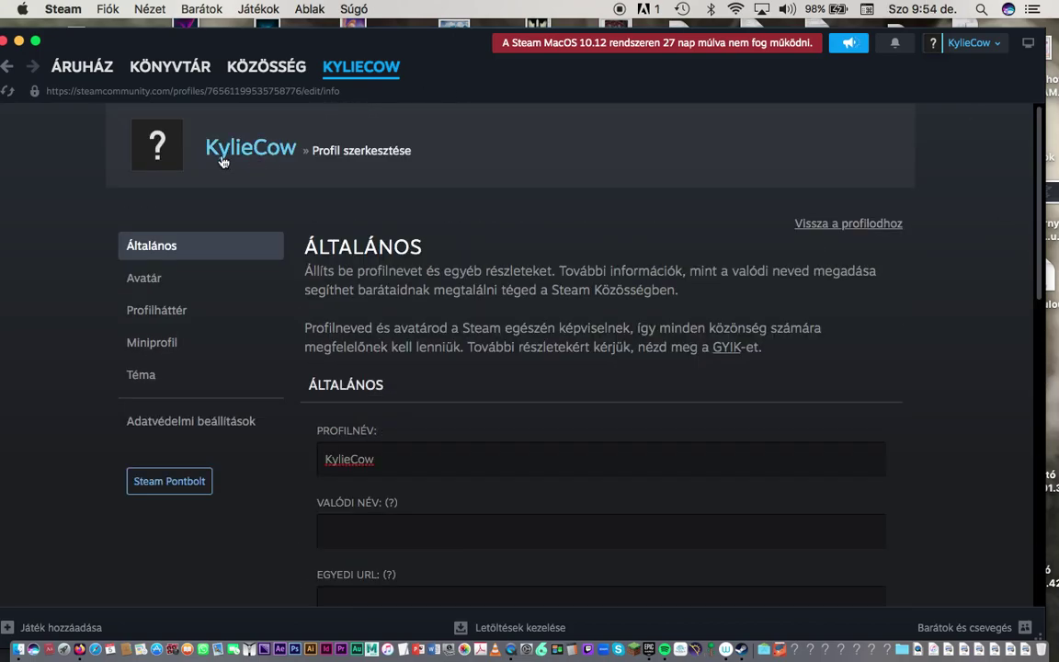
{"action": "left_click", "coordinate": [221, 147]}
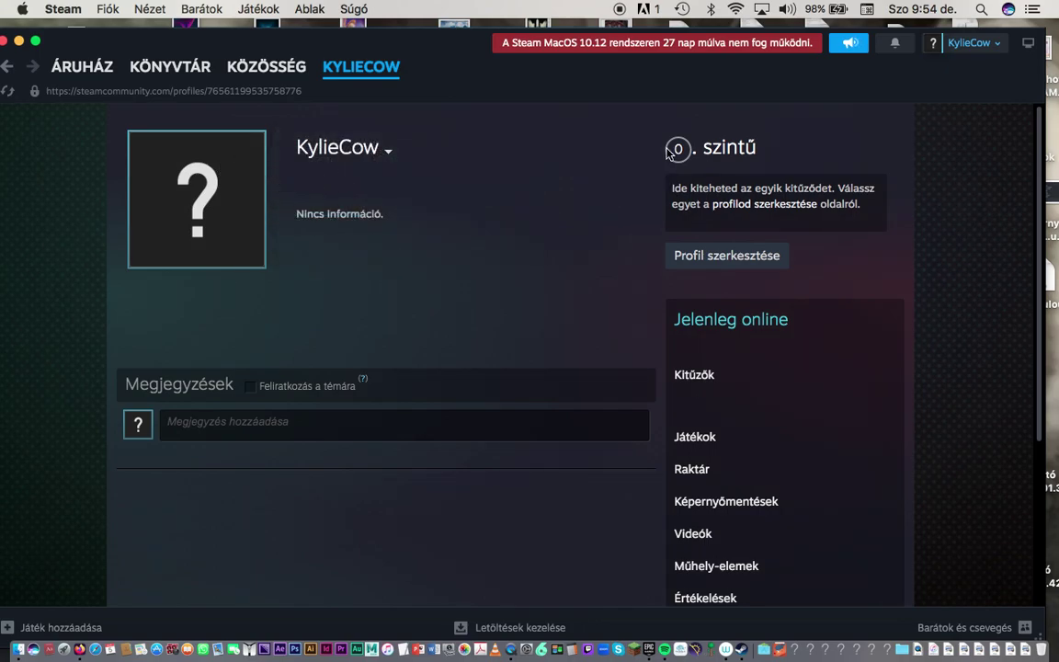
Reopen Profil szerkesztése for KylieCow after stepping back to the profile page once
{"action": "left_click", "coordinate": [727, 256]}
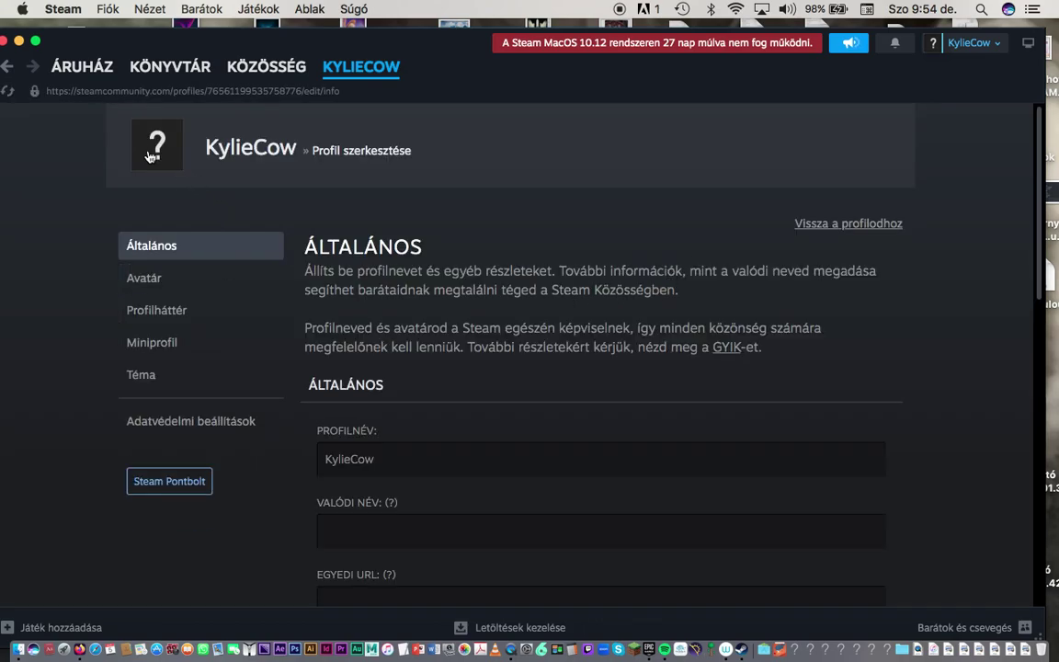
{"action": "left_click", "coordinate": [156, 145]}
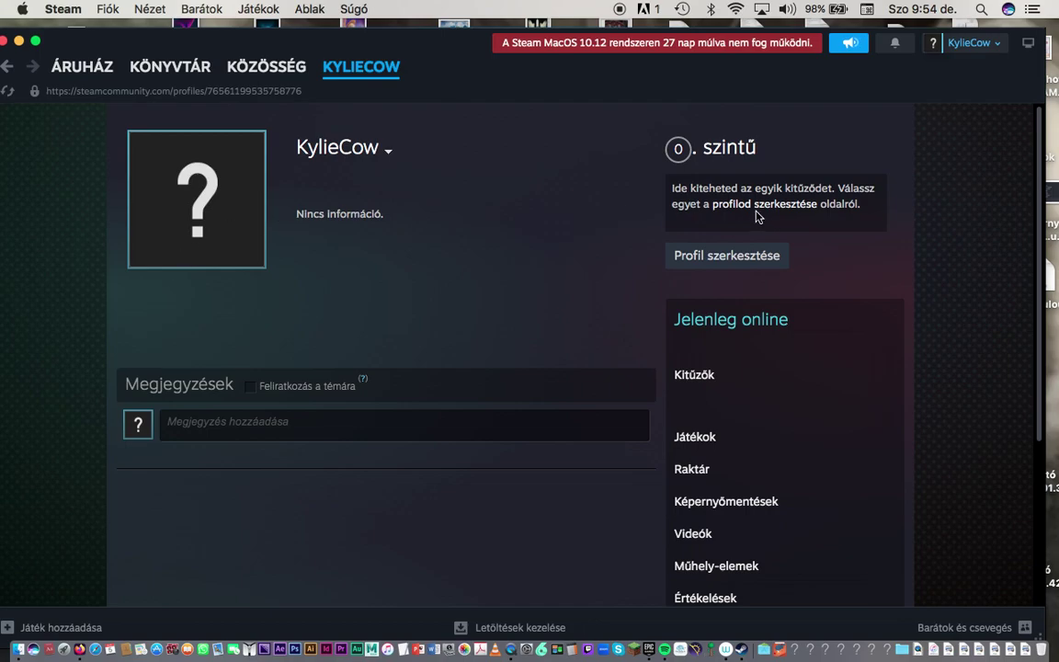
{"action": "left_click", "coordinate": [727, 264]}
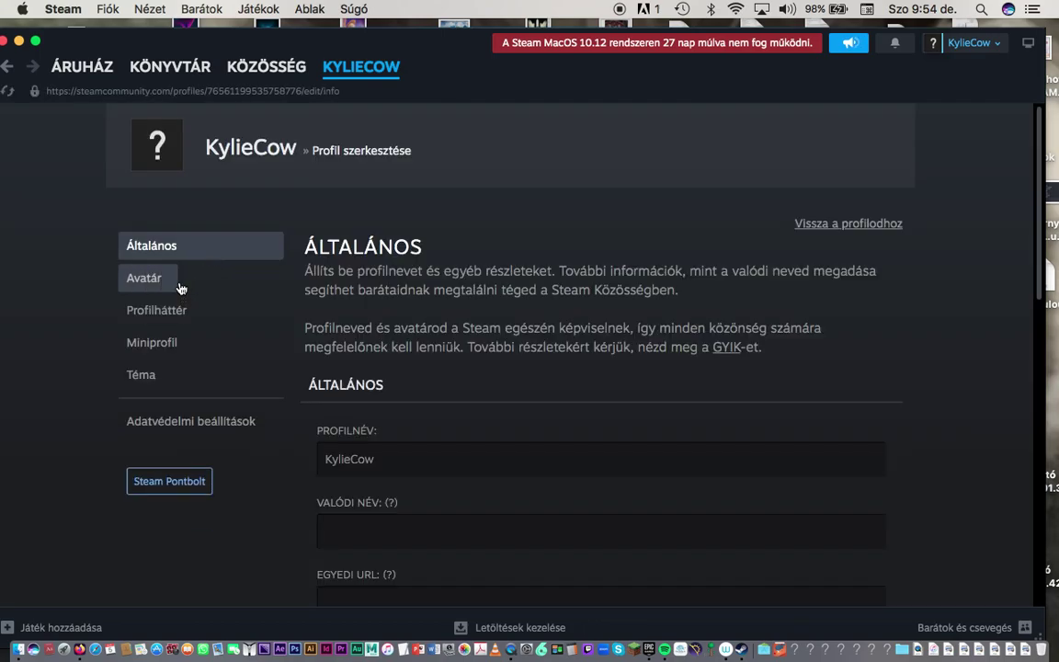
Open the Avatár section and cancel the Avatárod feltöltése file picker without choosing an image
{"action": "left_click", "coordinate": [143, 277]}
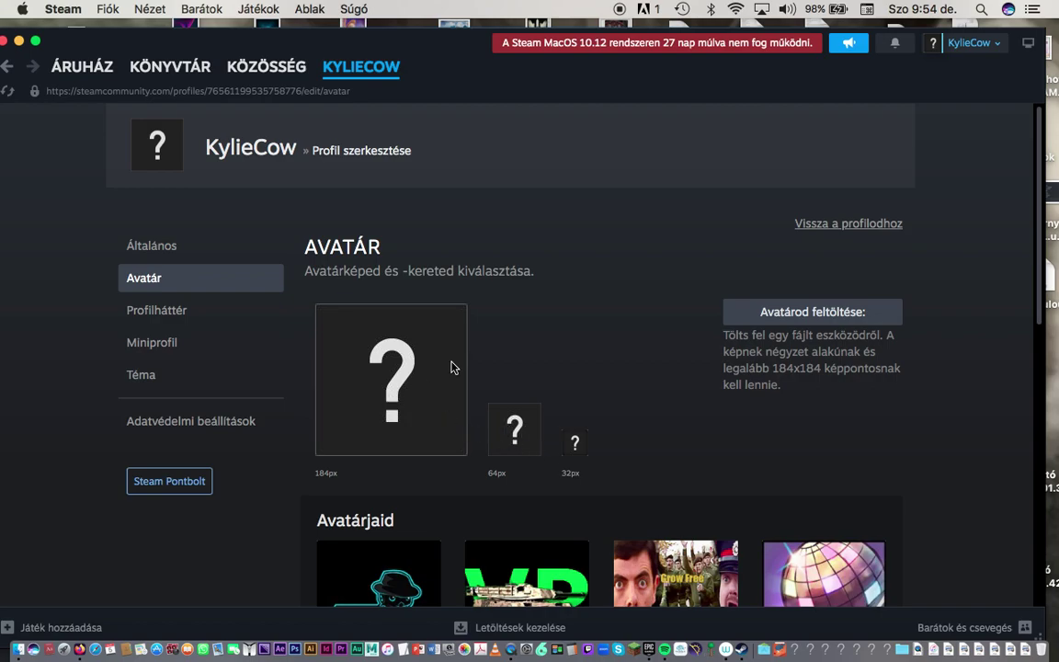
{"action": "left_click", "coordinate": [813, 311]}
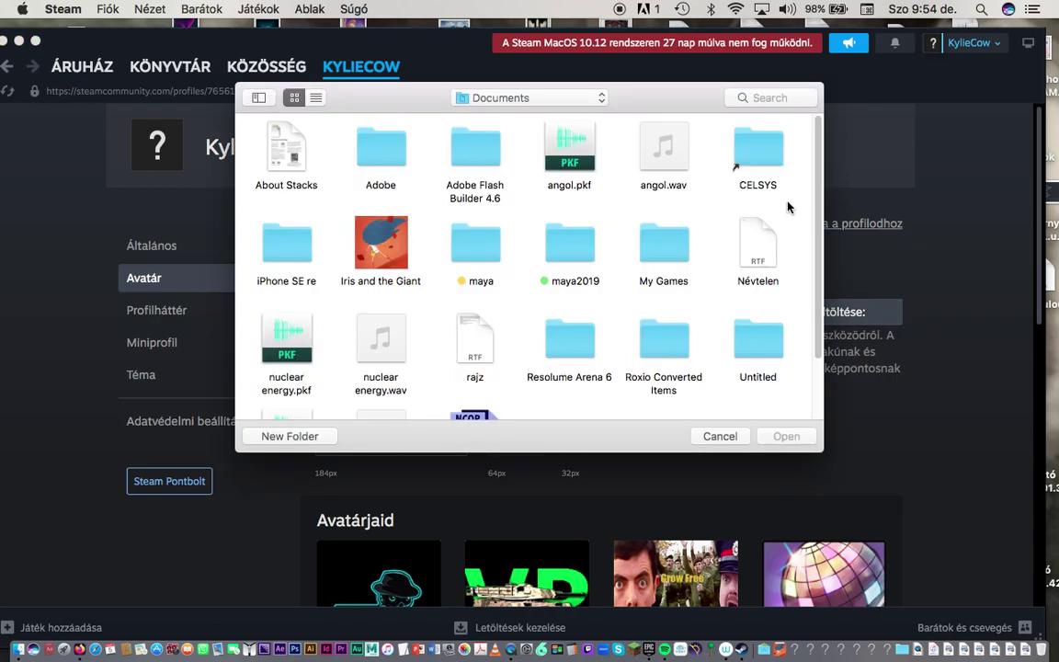
{"action": "left_click", "coordinate": [720, 435]}
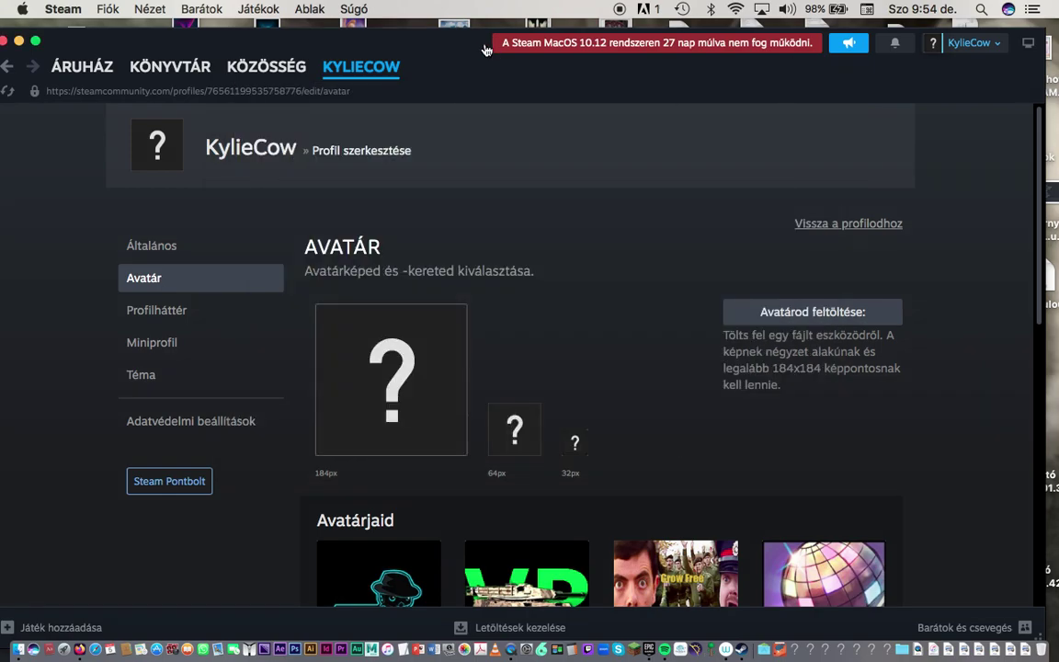
Move the Steam window up and right, then switch to the screen recorder to quit it
{"action": "left_click_drag", "start_coordinate": [455, 53], "coordinate": [489, 46]}
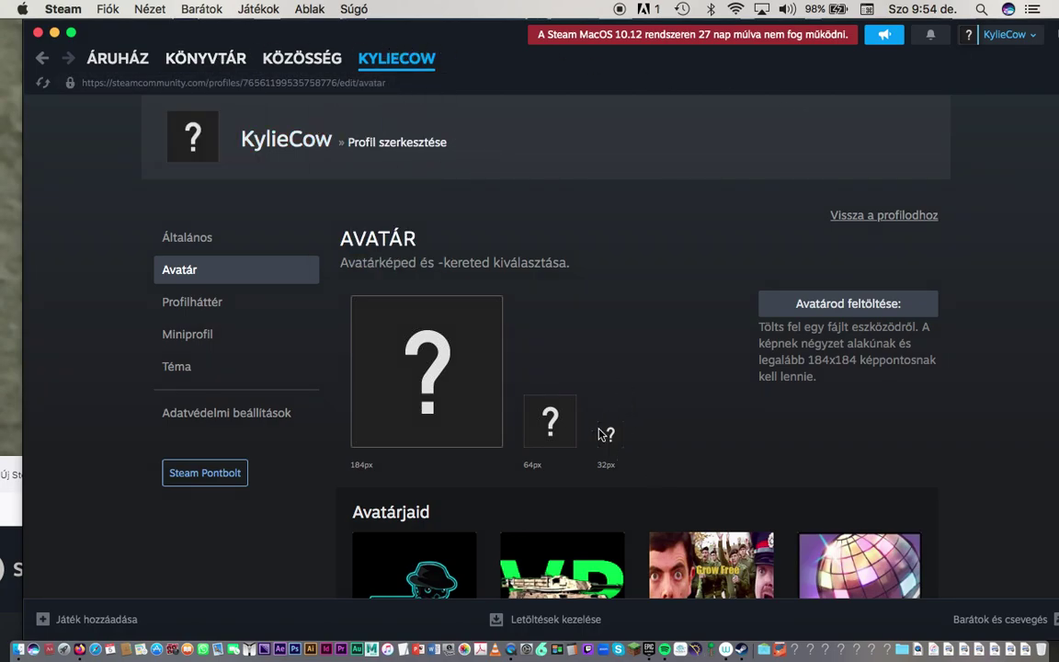
{"action": "left_click", "coordinate": [512, 650]}
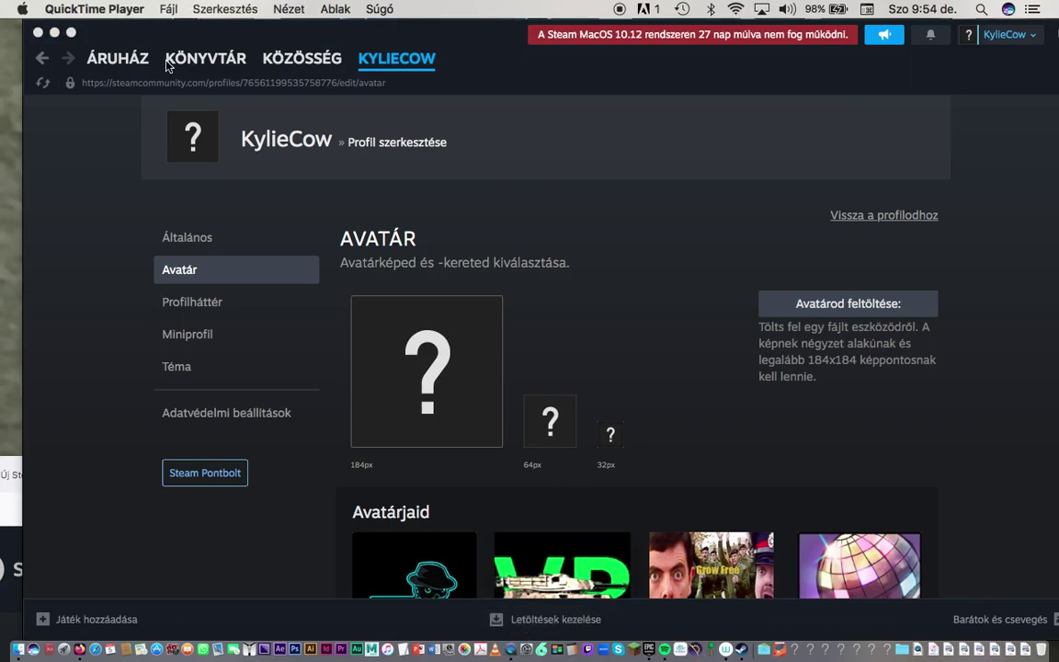
{"action": "left_click", "coordinate": [85, 8]}
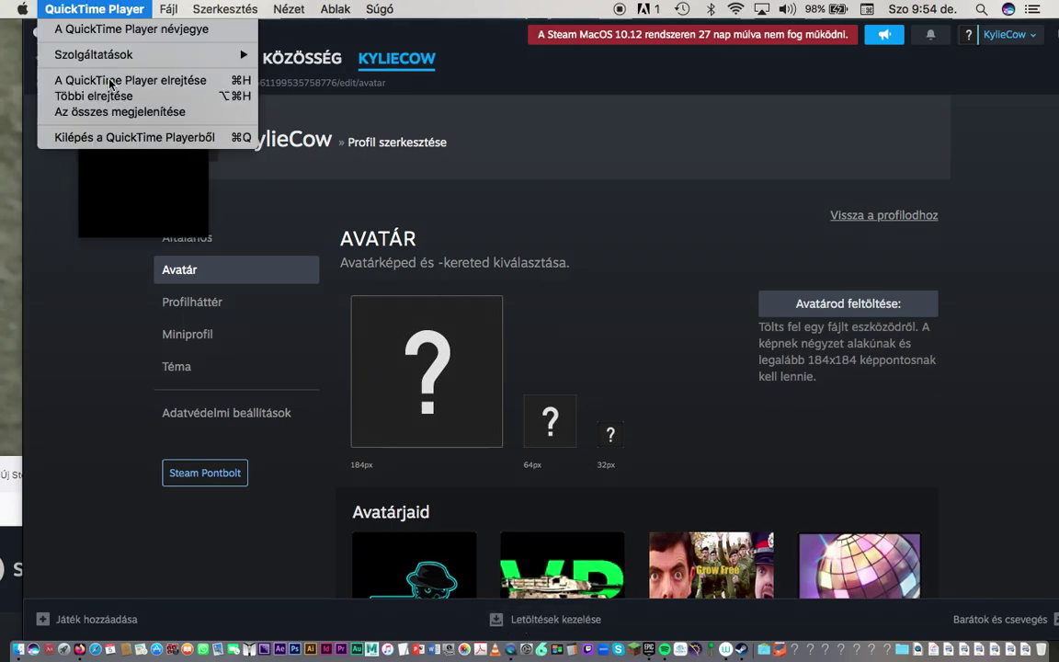